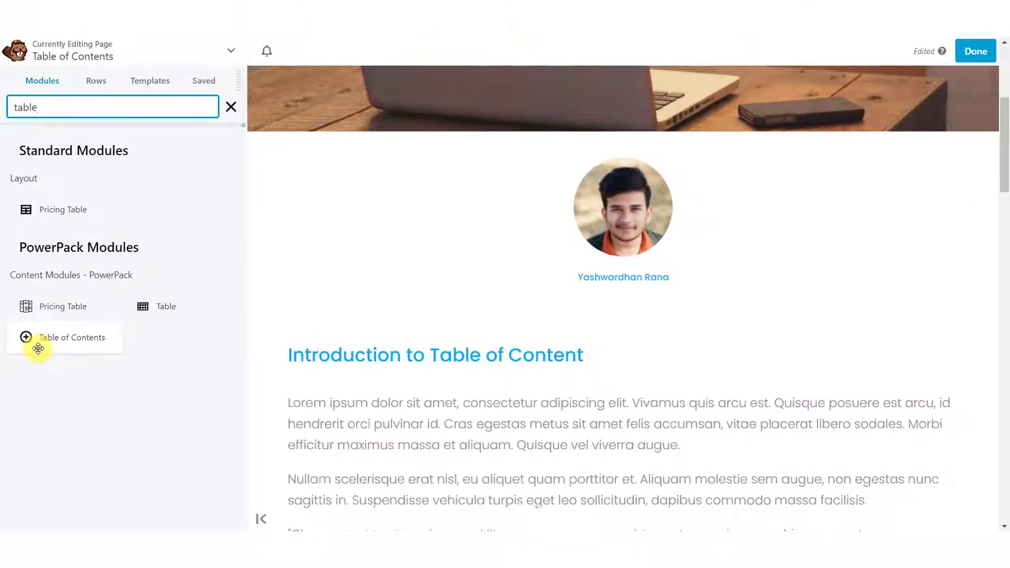
- Add the PowerPack Table of Contents module between the author's name and the first content heading, and review the generated list
left_click_drag(46, 344, 623, 399)
left_click_drag(510, 393, 510, 394)
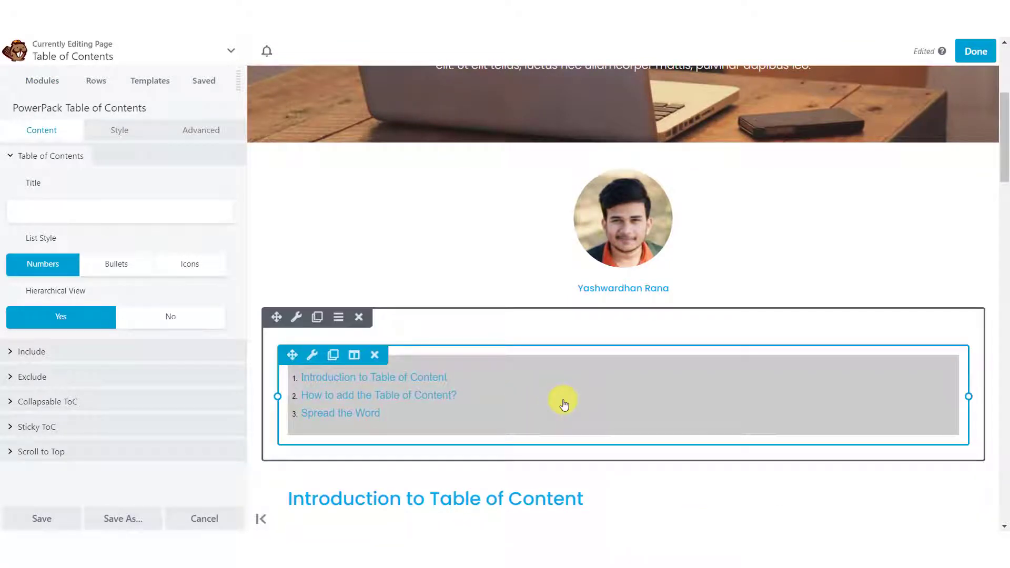
scroll(564, 404, "down", 3)
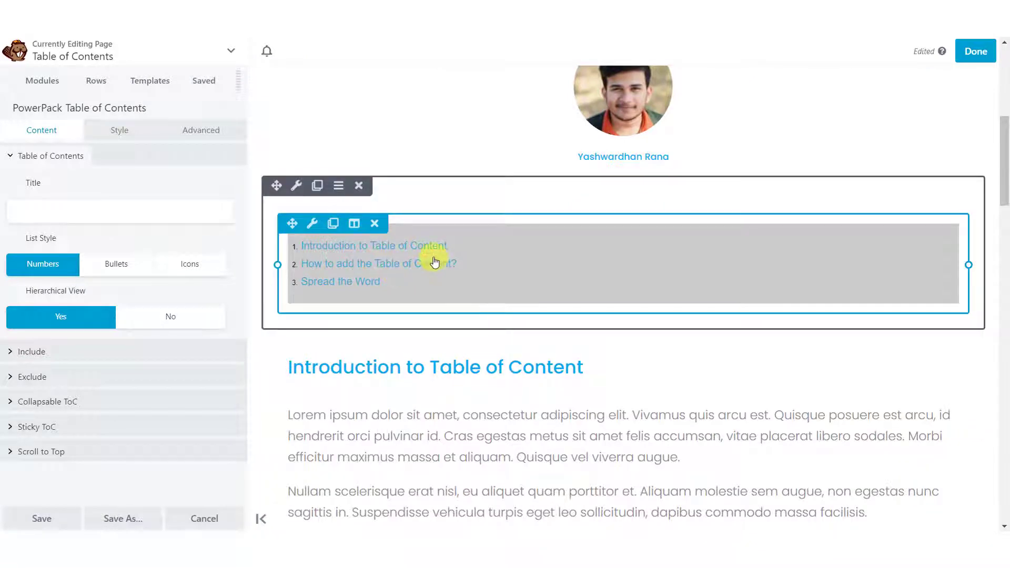
scroll(434, 262, "down", 7)
scroll(434, 262, "up", 6)
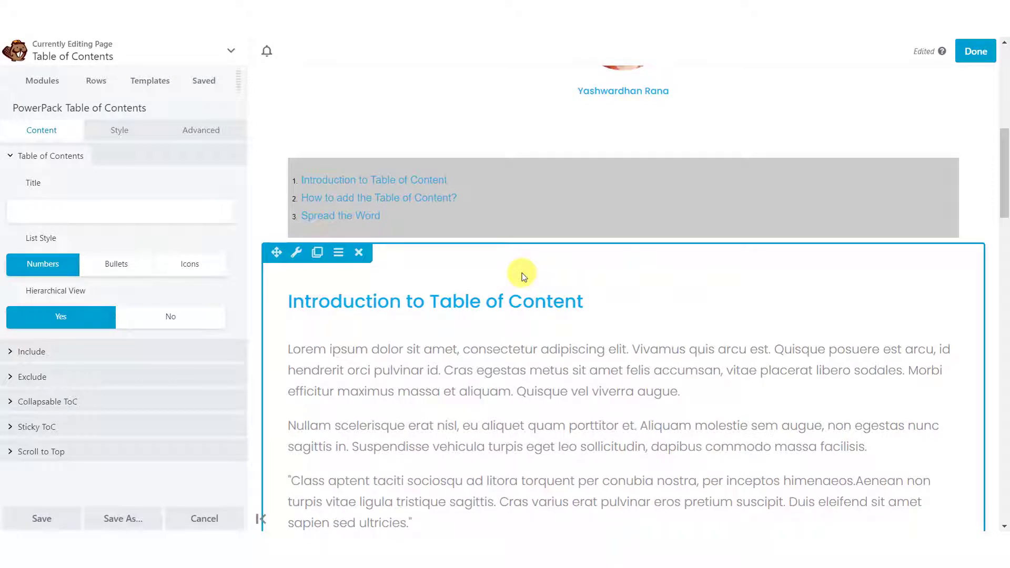
- Set the module's title to "Table of Contents"
left_click(164, 208)
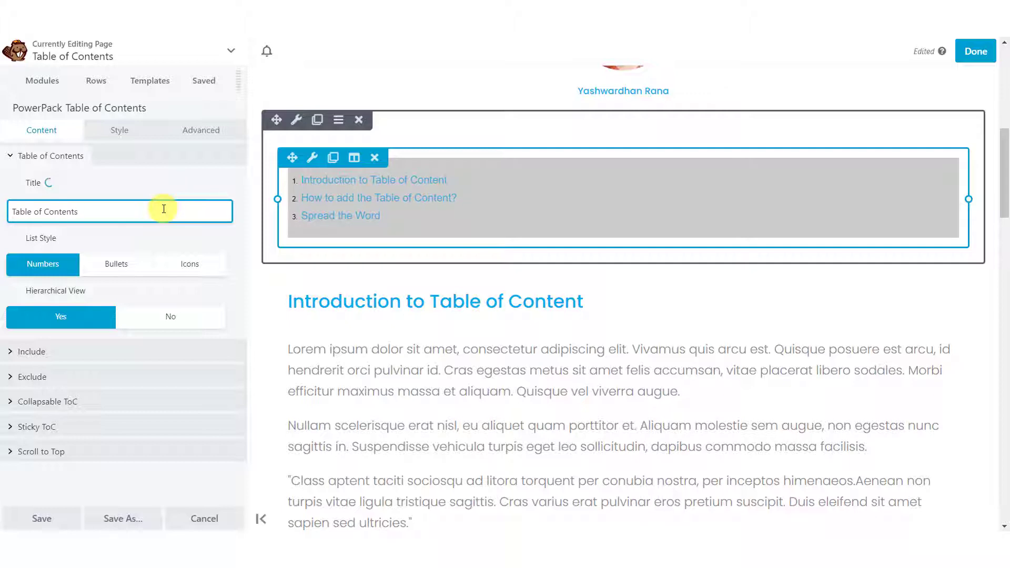
triple_click(163, 208)
left_click(164, 209)
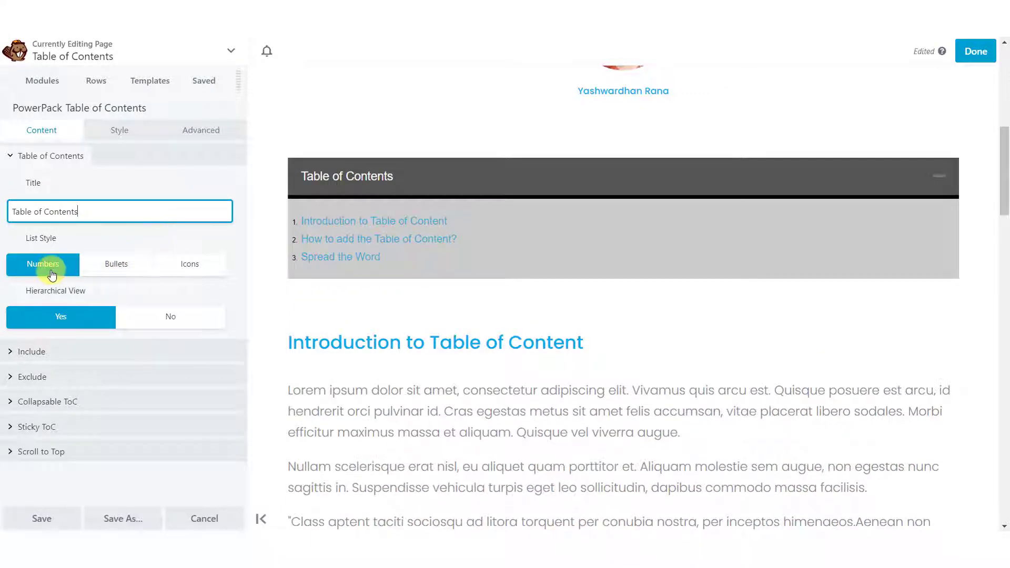
- Change the list style to Icons and choose the Font Awesome 5 Solid right chevron as the list icon
left_click(179, 268)
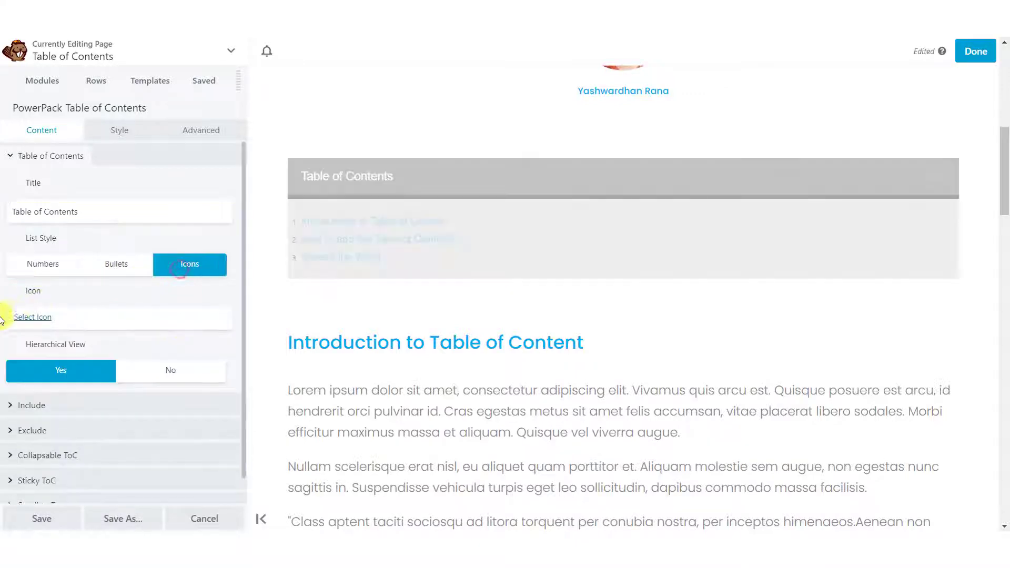
left_click(24, 318)
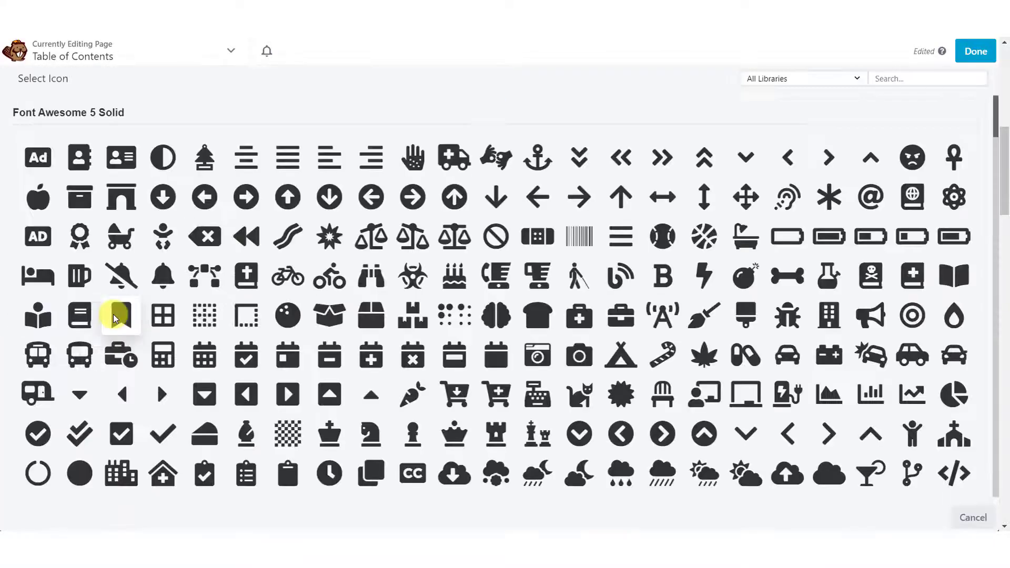
left_click(824, 433)
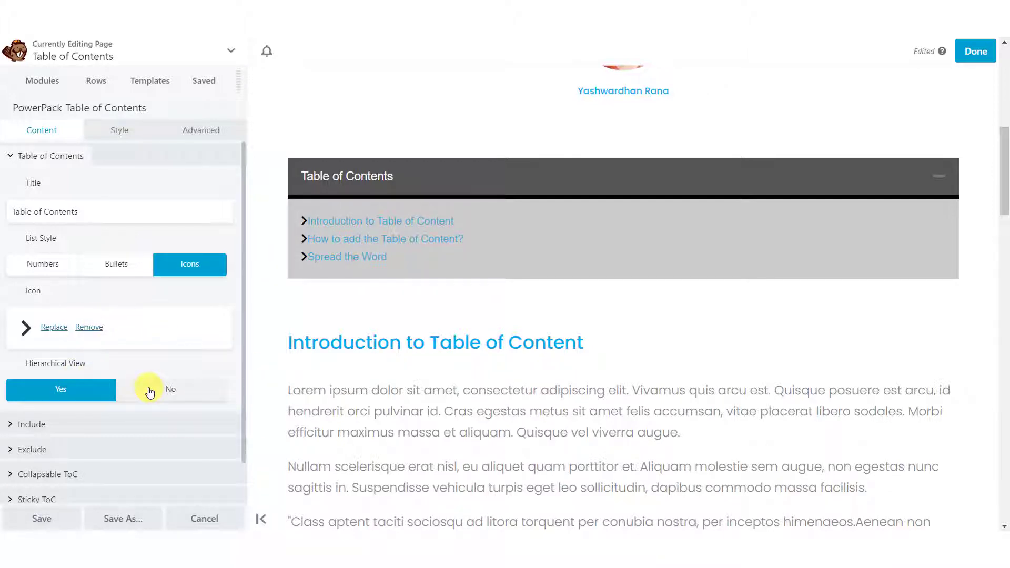
- Include the H3 and H4 tags along with H2 as anchors in the table of contents
scroll(150, 391, "down", 1)
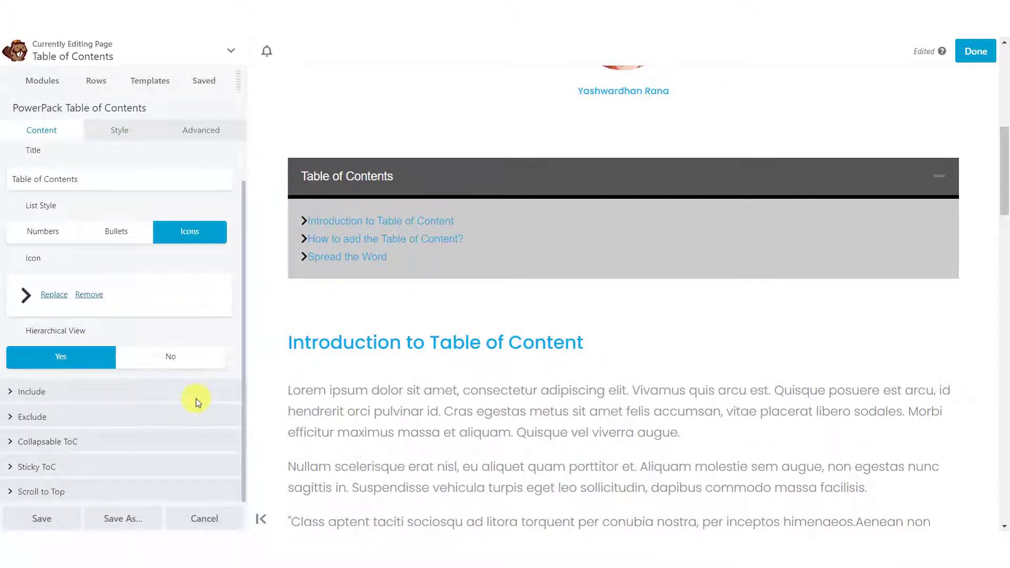
left_click(166, 392)
scroll(163, 368, "down", 5)
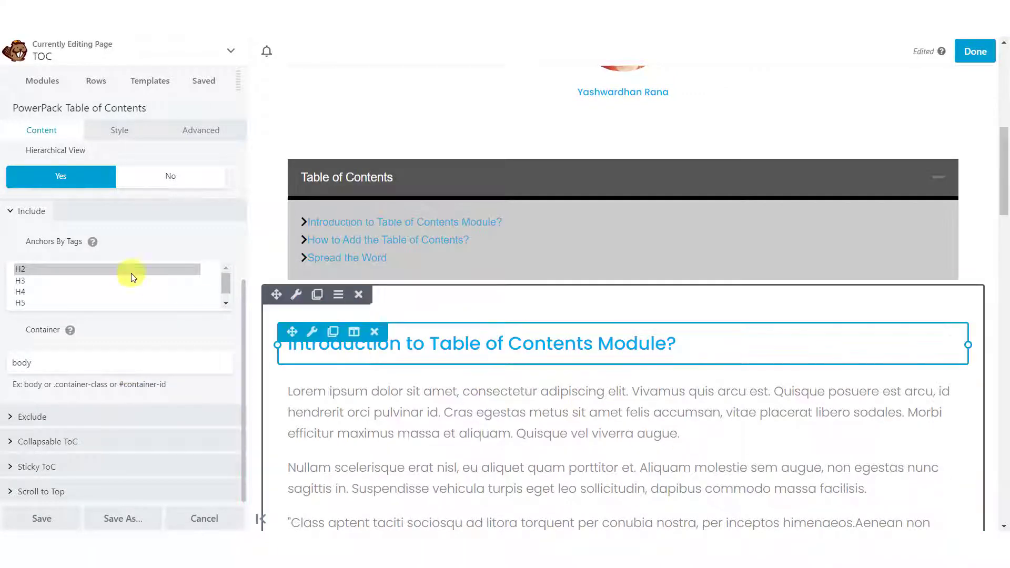
left_click(47, 278, "ctrl")
left_click(45, 291, "ctrl")
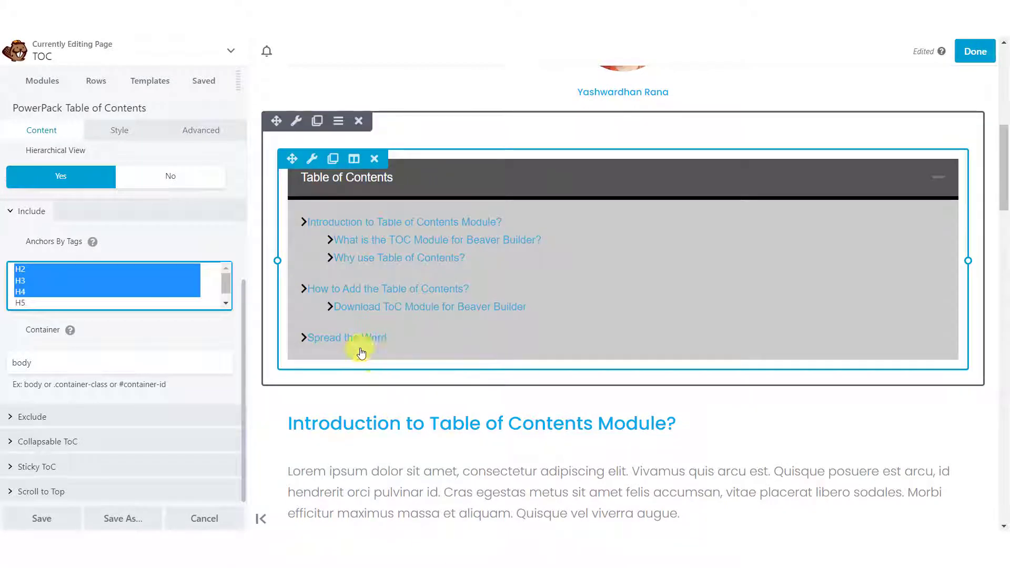
- Open the advanced settings of the "Spread the Word" heading above the social icons at the end of the page
left_click(96, 418)
scroll(96, 418, "down", 2)
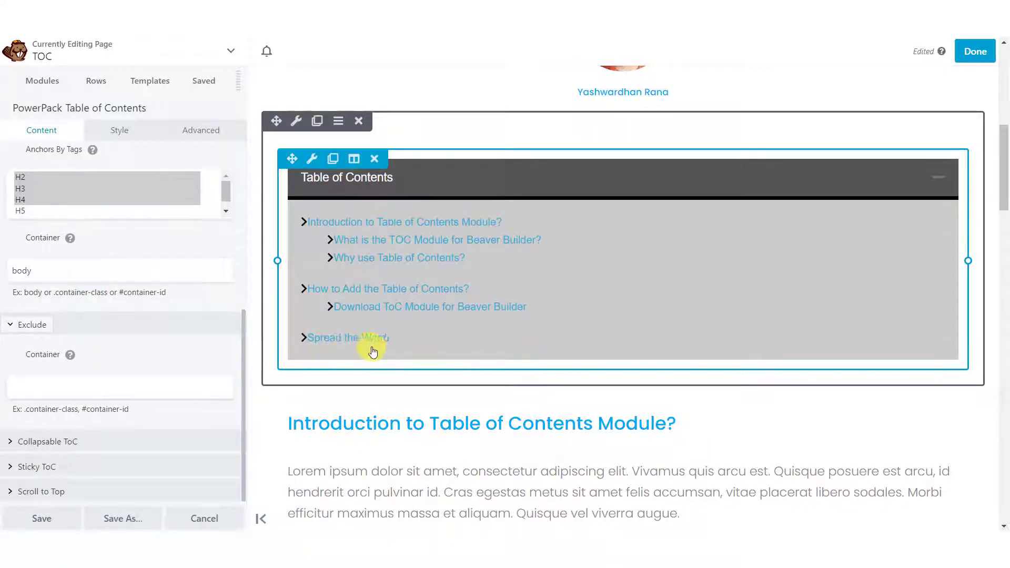
scroll(347, 341, "down", 1)
scroll(400, 337, "down", 5)
scroll(433, 351, "down", 10)
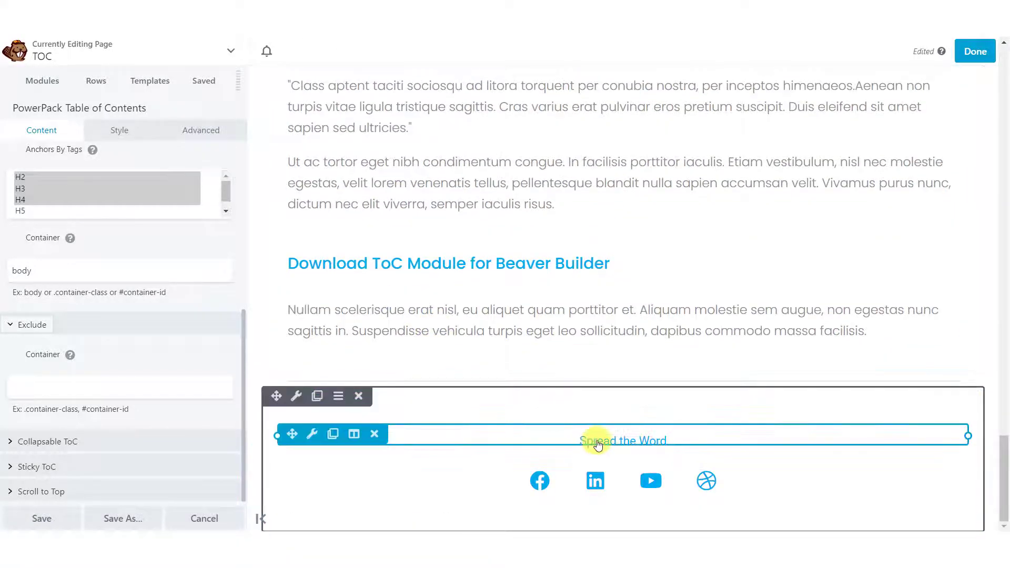
left_click(588, 443)
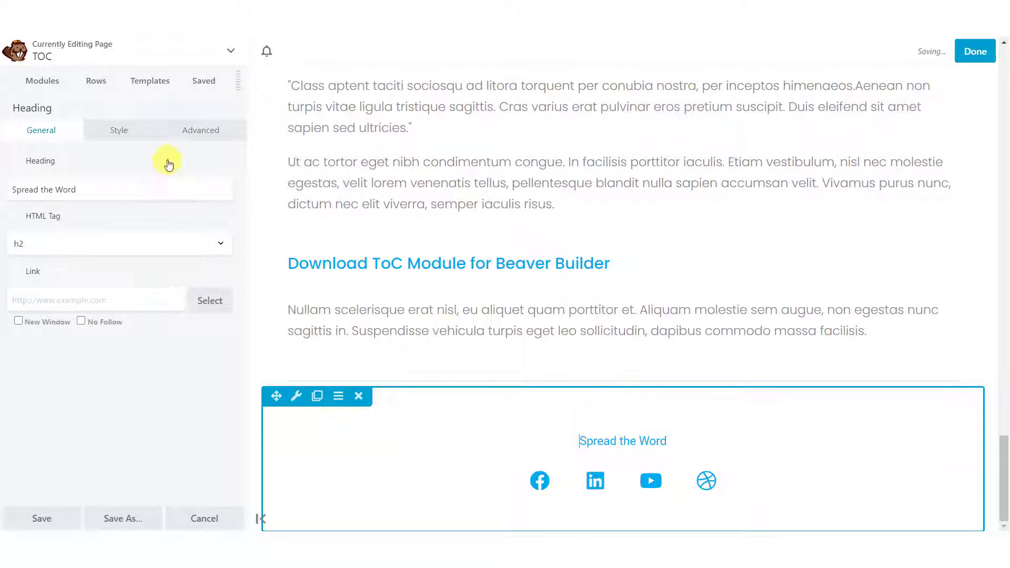
left_click(181, 131)
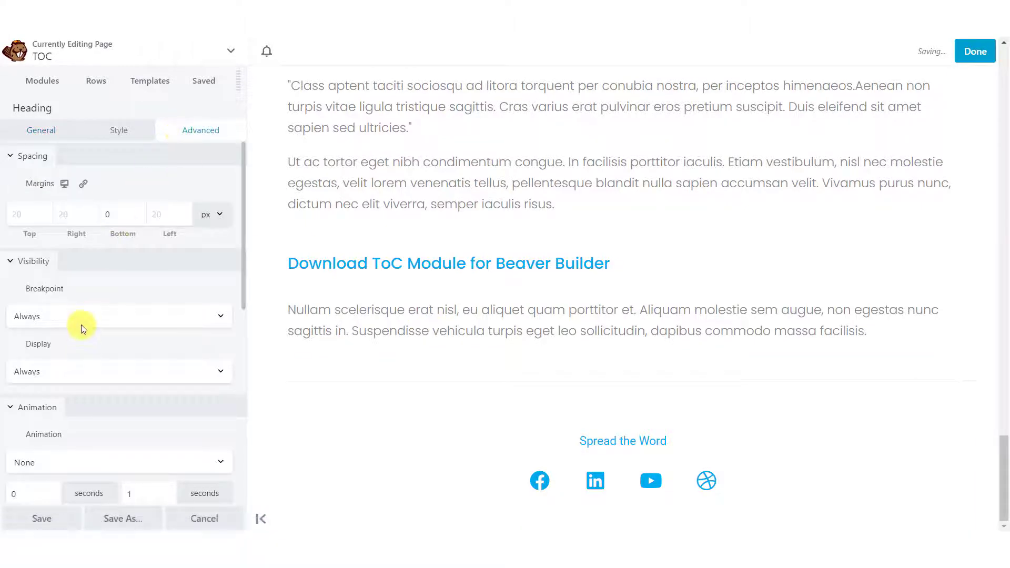
- Set the heading's HTML element ID to Socialmedia and copy that ID
scroll(81, 324, "down", 6)
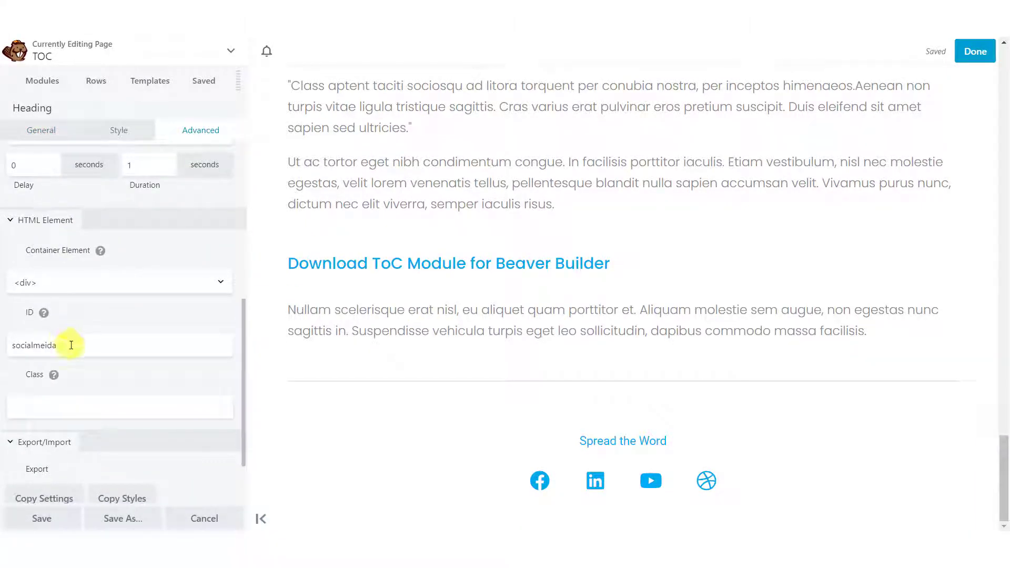
double_click(71, 345)
scroll(79, 316, "down", 1)
type("Social")
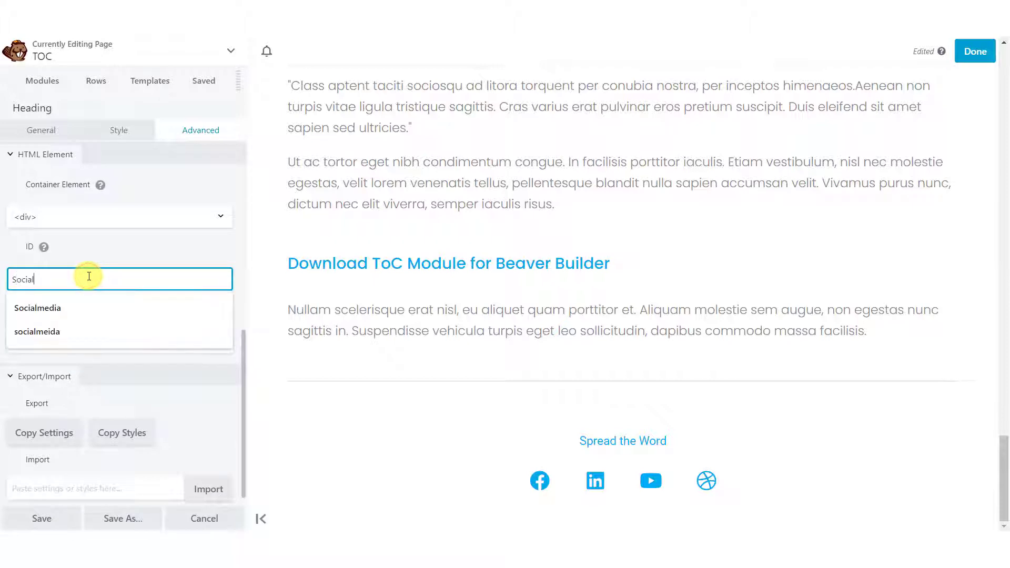
key("BackSpace")
type("me")
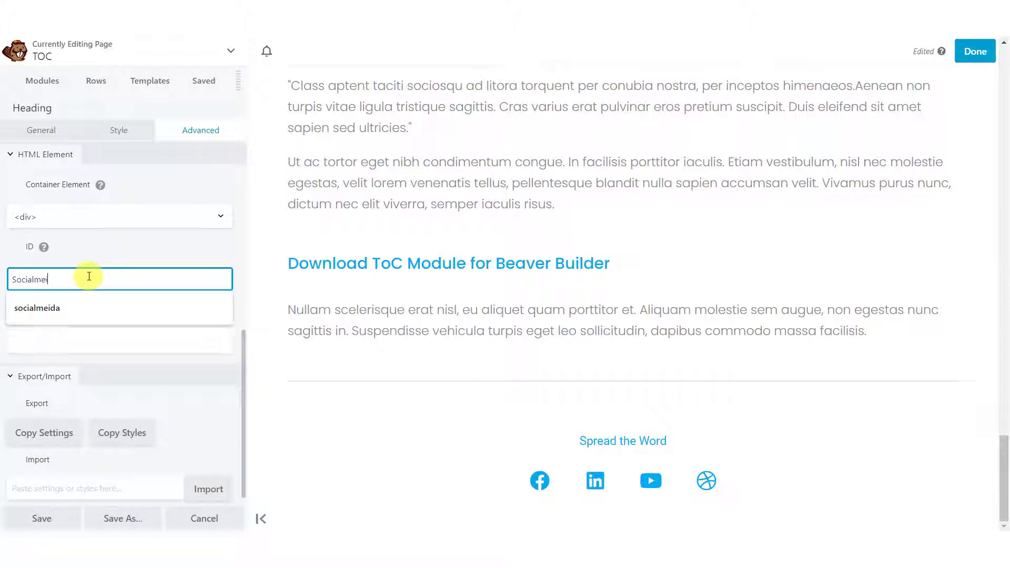
type("dia")
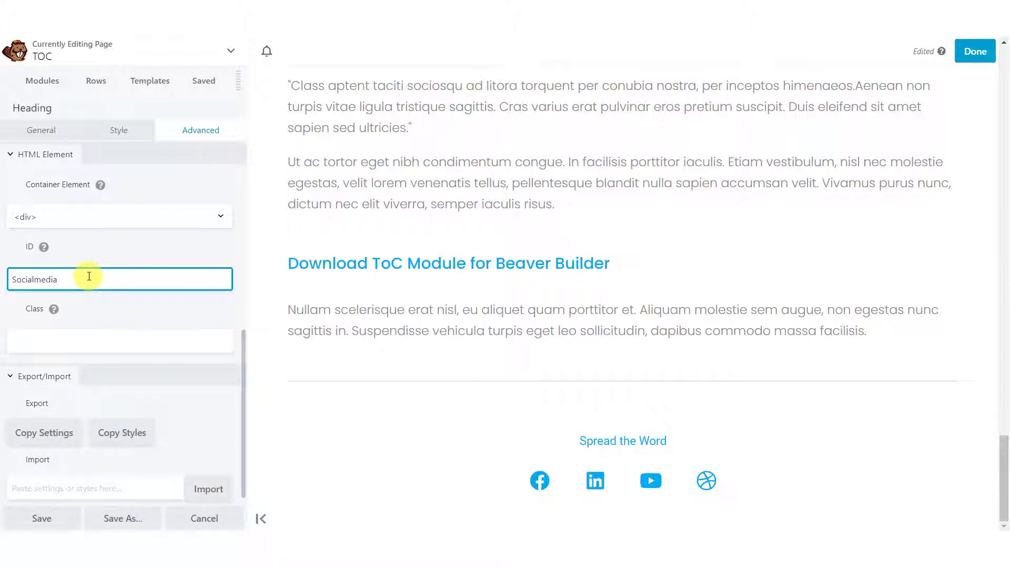
key("ctrl+a")
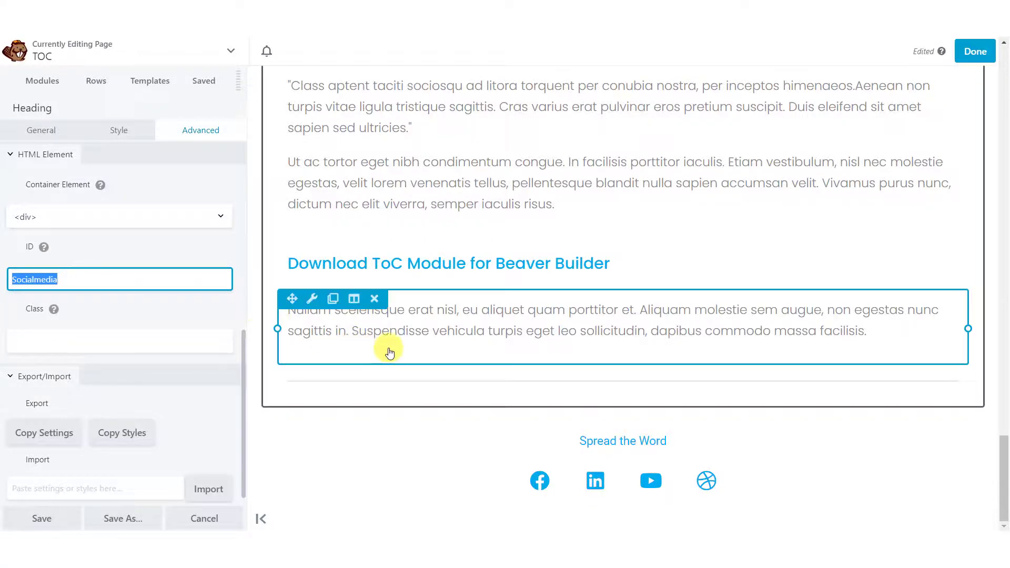
- Exclude the container #Socialmedia from the table of contents in the module's content settings
scroll(389, 351, "up", 10)
scroll(389, 351, "up", 10)
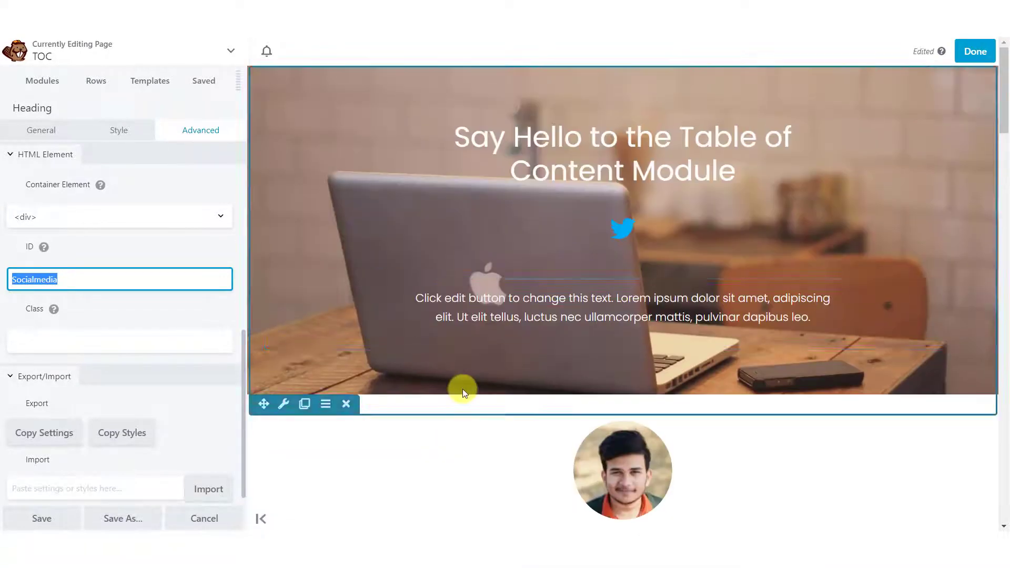
scroll(462, 387, "down", 6)
left_click(462, 388)
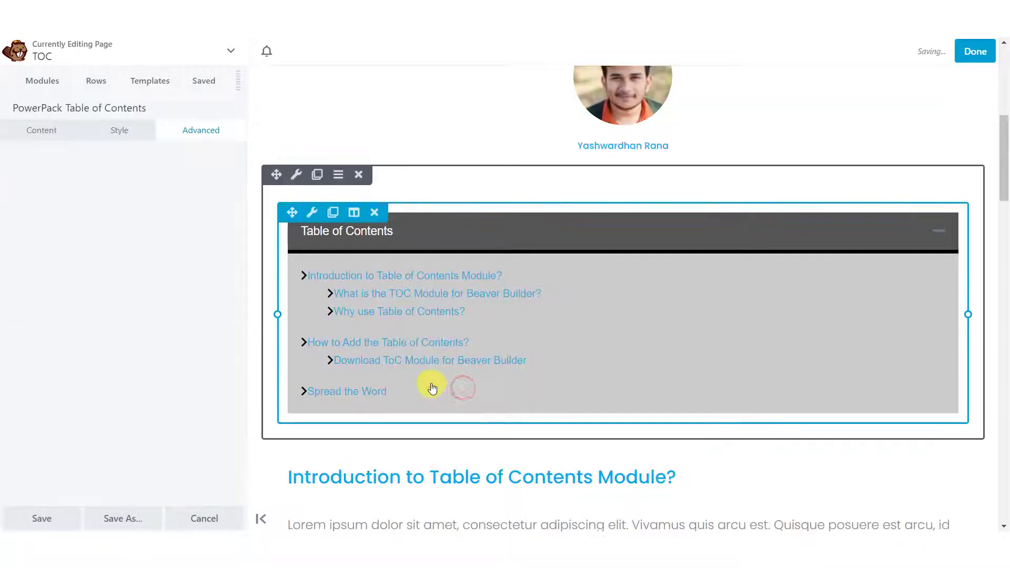
left_click(29, 130)
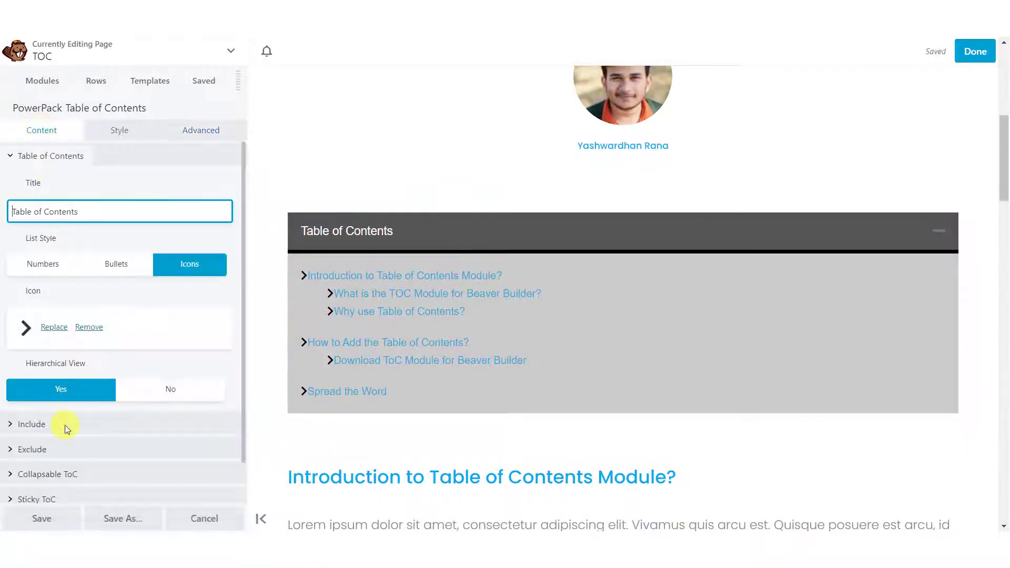
left_click(60, 451)
left_click(64, 518)
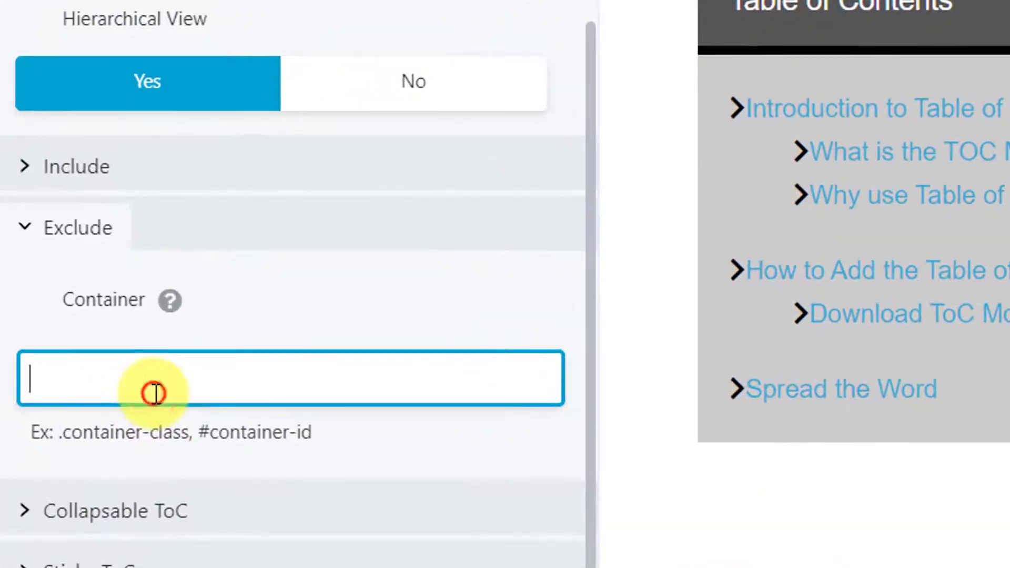
type("Socialmedia")
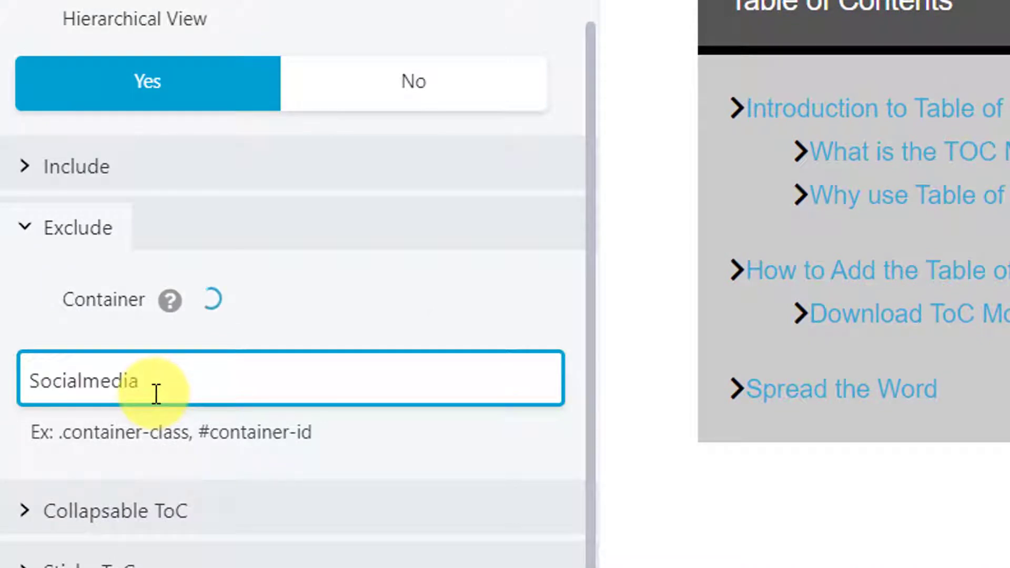
key("Home")
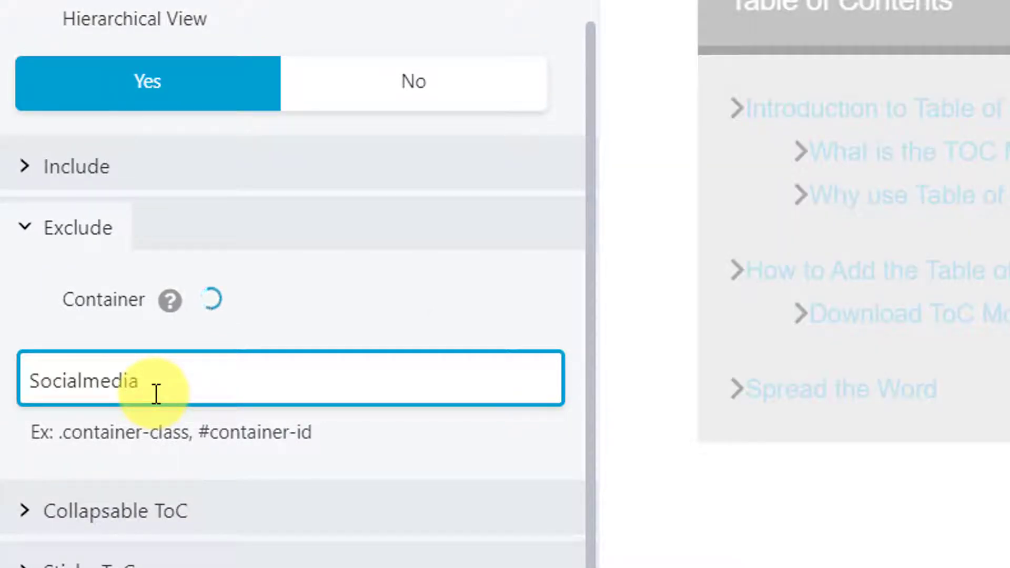
type("#")
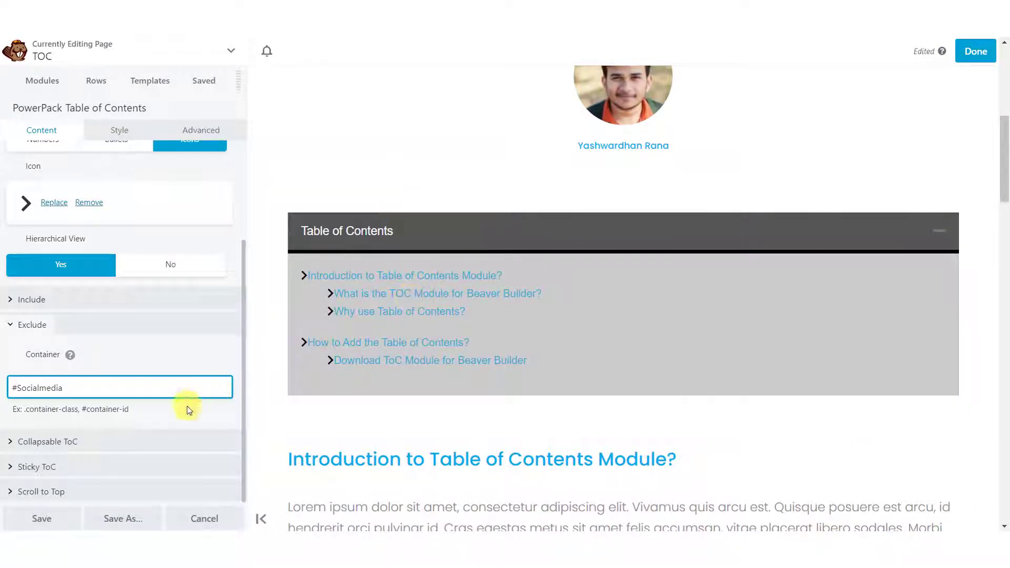
- Disable the Collapsable ToC option to preview the table without it, and enable it again
left_click(77, 440)
scroll(101, 423, "down", 3)
scroll(101, 424, "down", 2)
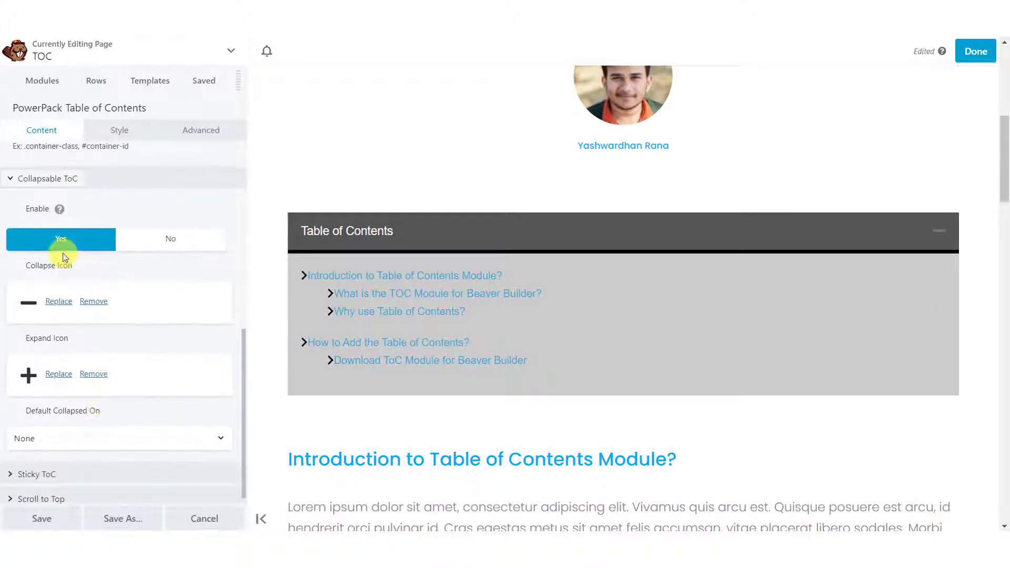
left_click(120, 246)
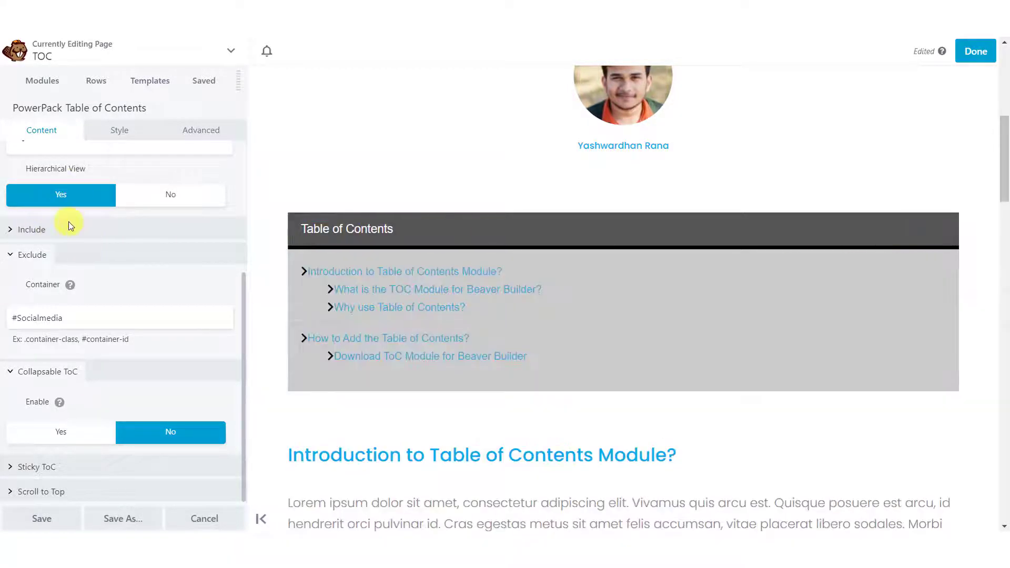
left_click(50, 432)
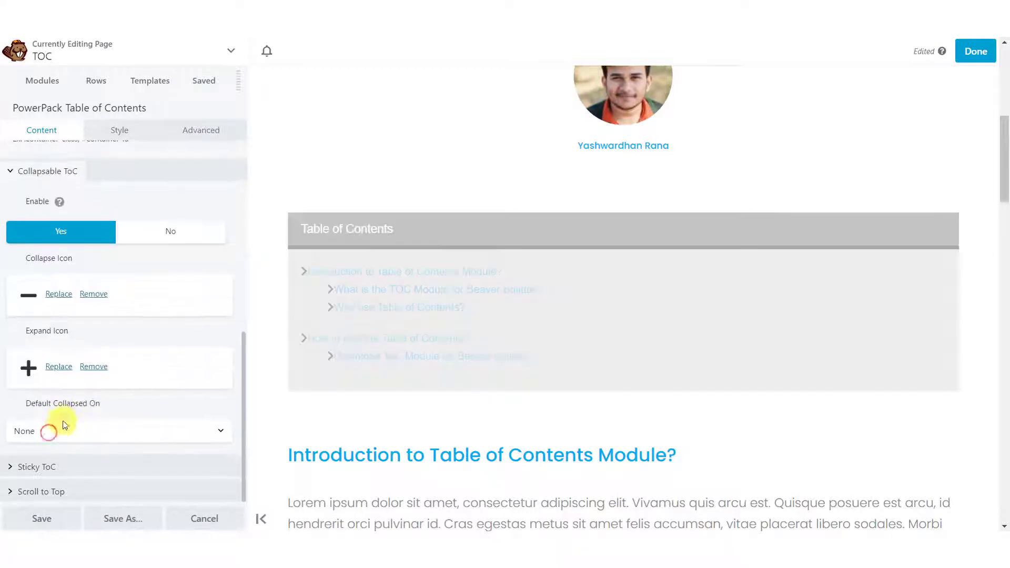
- Replace the collapse icon with an up chevron and the expand icon with a down chevron
left_click(58, 294)
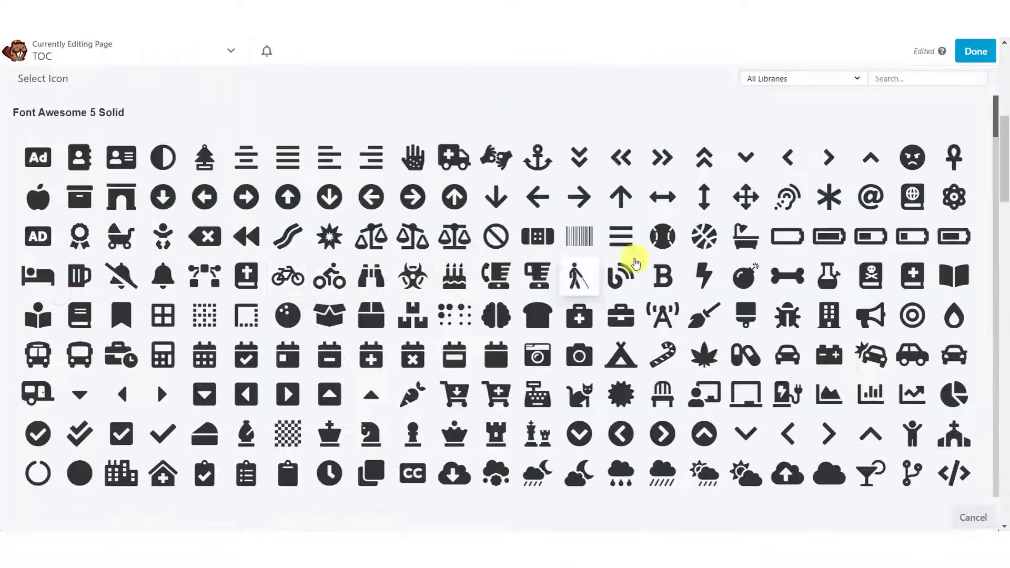
left_click(871, 434)
left_click(59, 366)
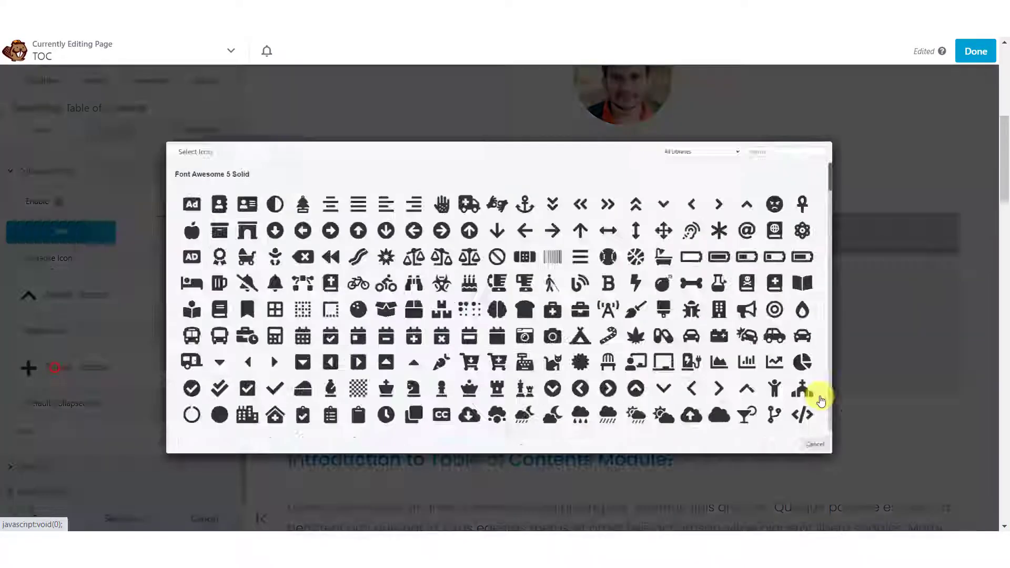
left_click(734, 436)
scroll(113, 355, "up", 4)
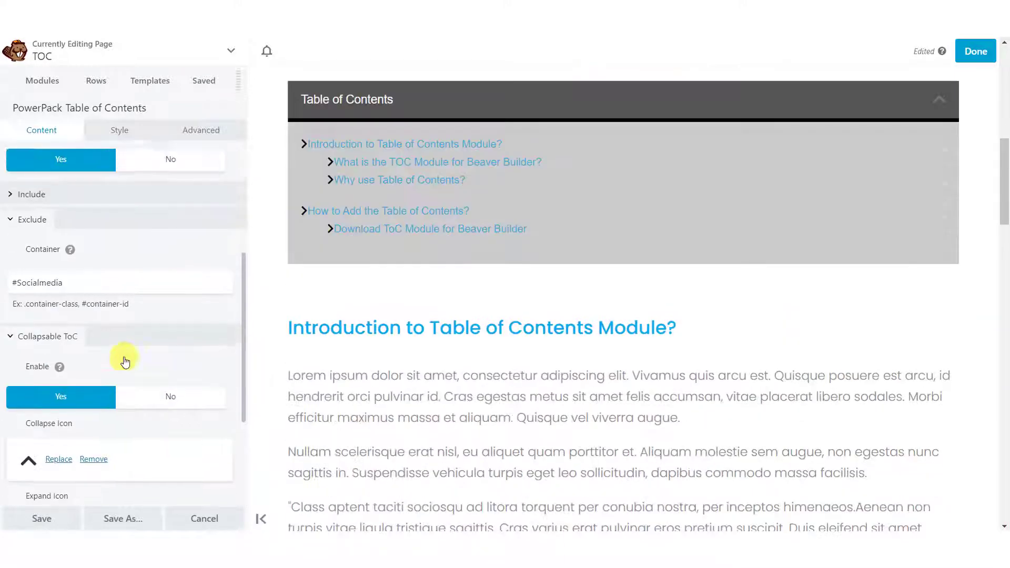
scroll(33, 362, "down", 4)
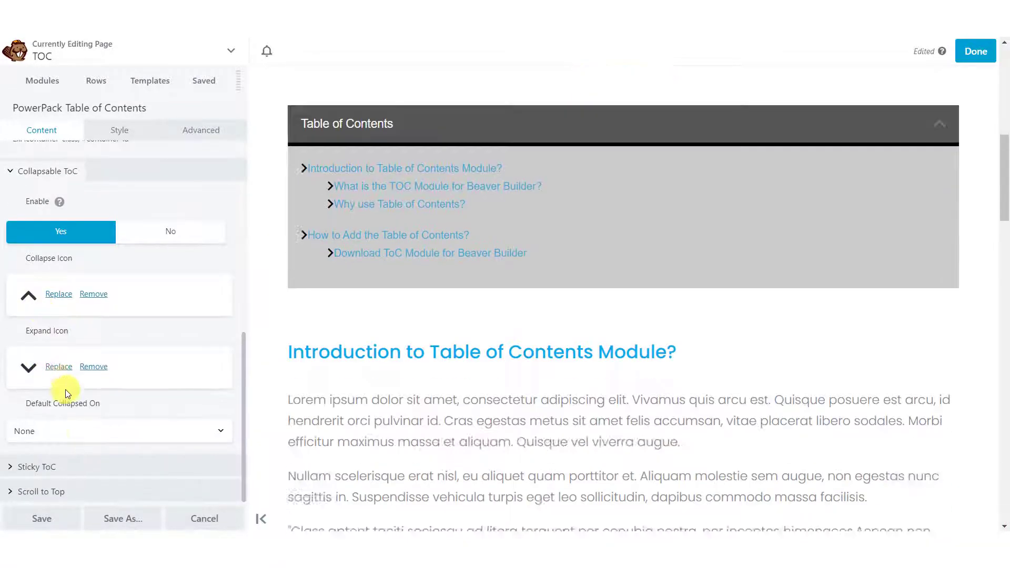
- Enable the sticky behaviour of the table of contents on All Devices
left_click(49, 467)
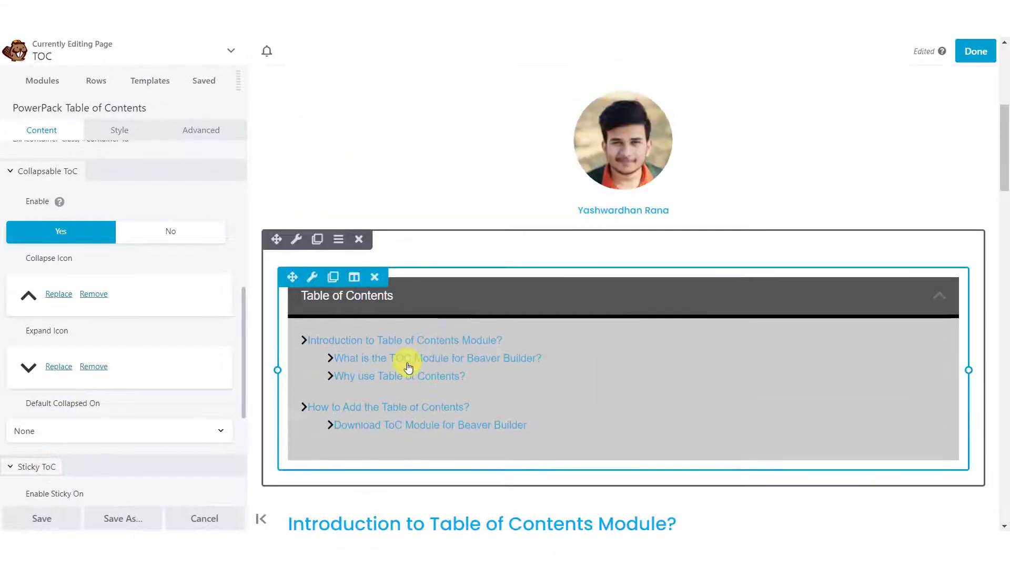
scroll(168, 374, "down", 4)
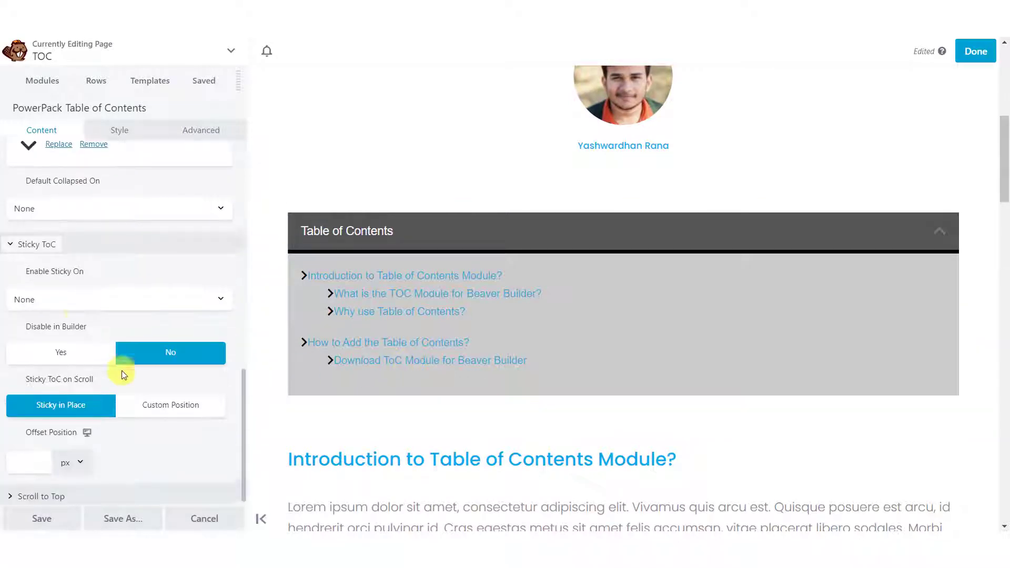
left_click(58, 301)
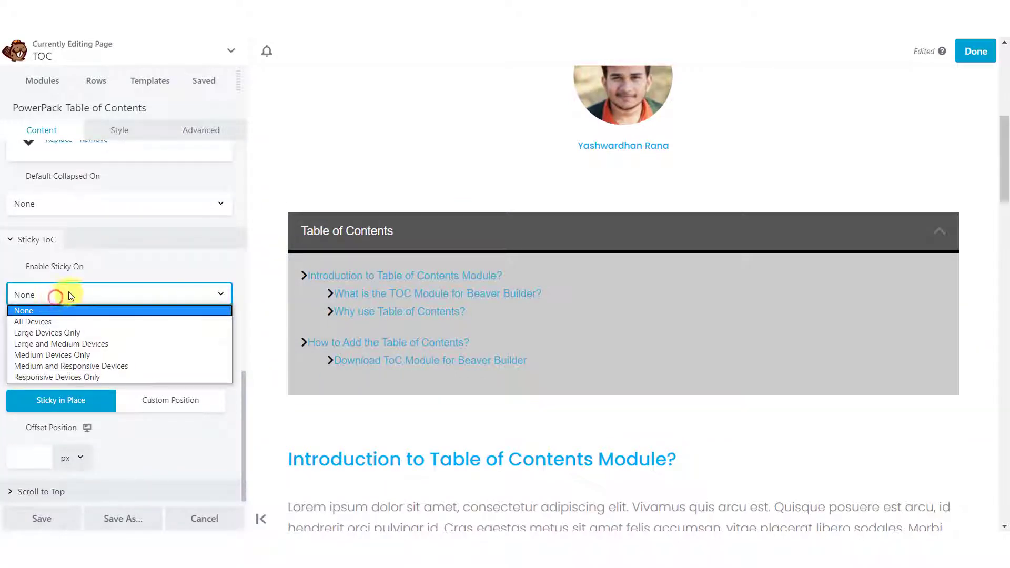
left_click(90, 321)
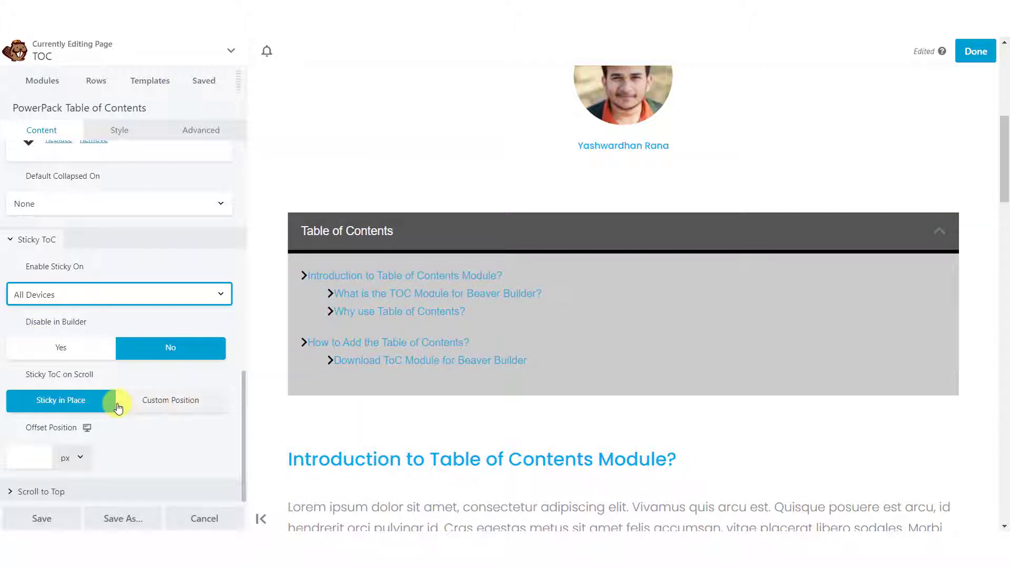
- Set the sticky table of contents to Custom Position and preview how it behaves down the page
left_click(139, 402)
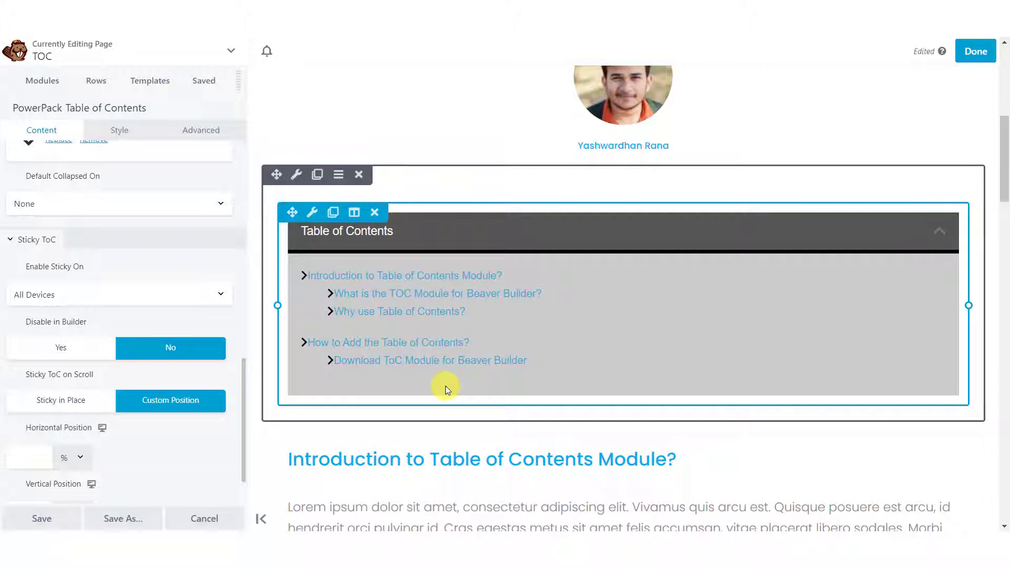
scroll(133, 432, "down", 2)
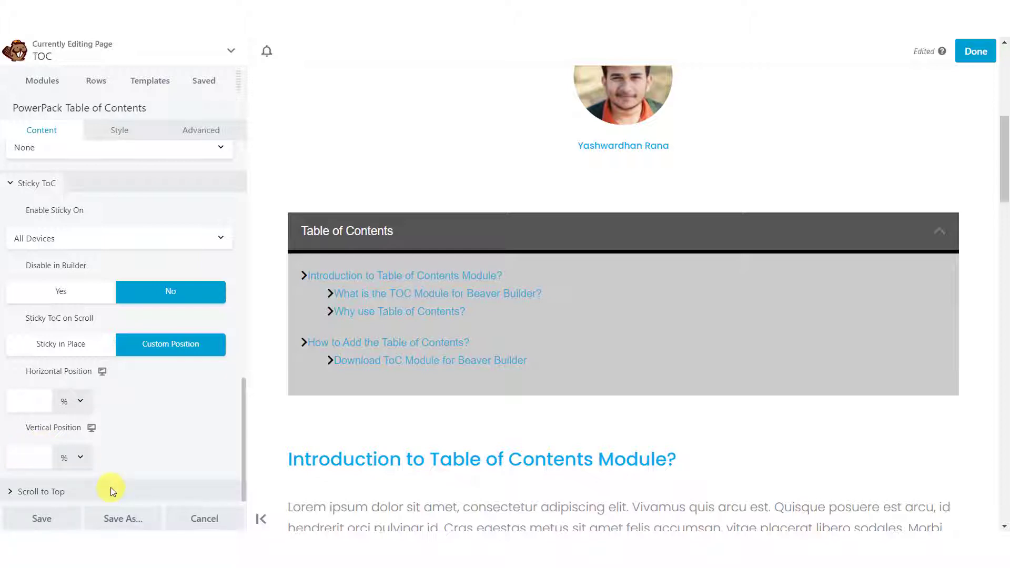
scroll(473, 461, "down", 10)
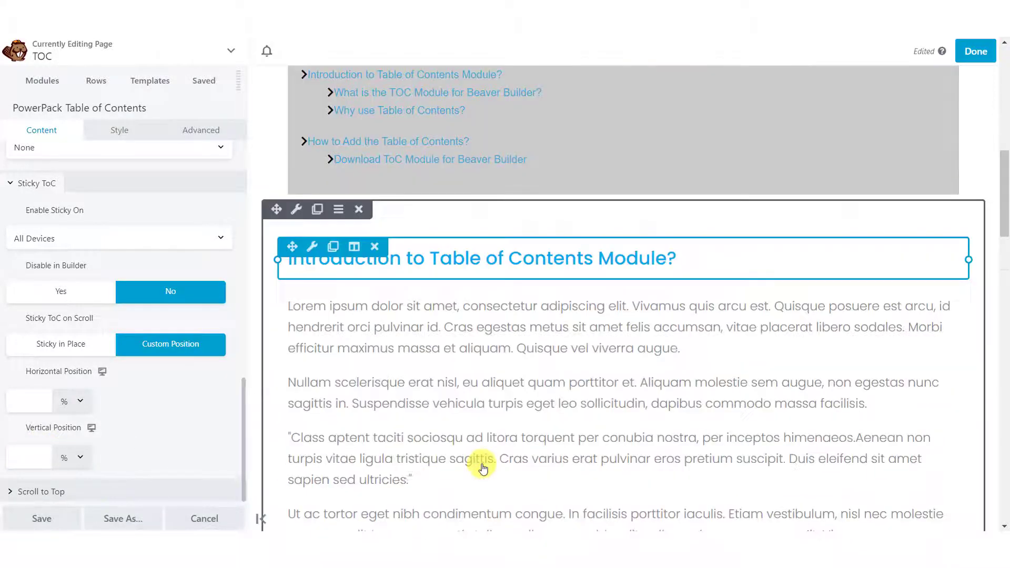
scroll(482, 463, "down", 15)
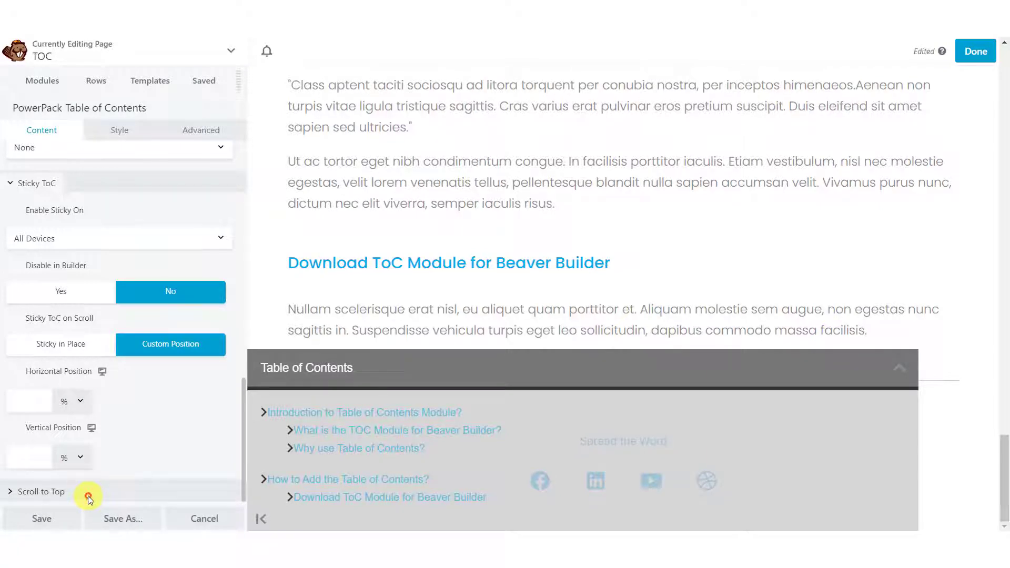
- Enable Scroll to Top on All Devices with right alignment, and preview it on the page
left_click(41, 491)
scroll(95, 444, "down", 6)
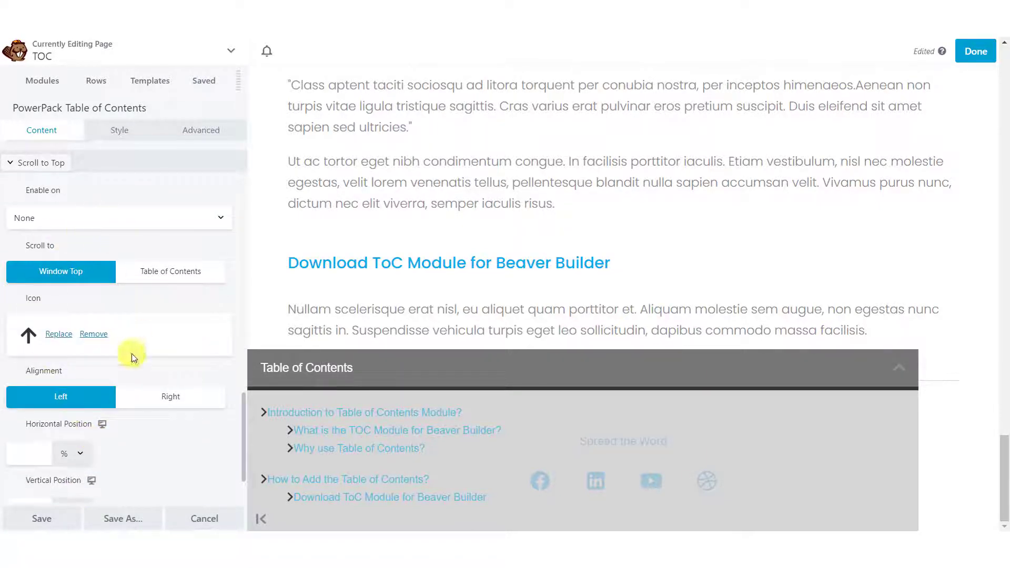
left_click(52, 216)
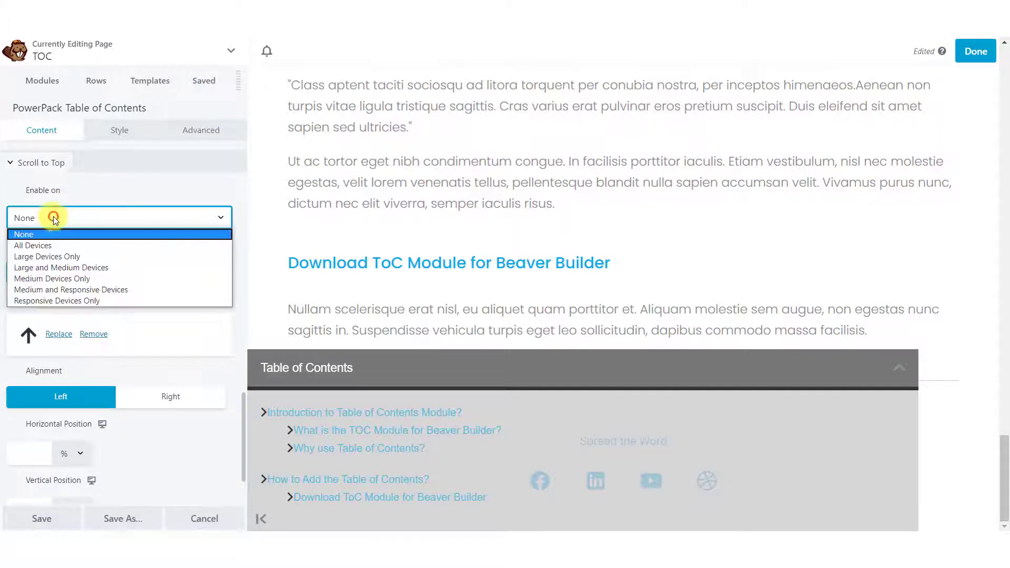
left_click(77, 245)
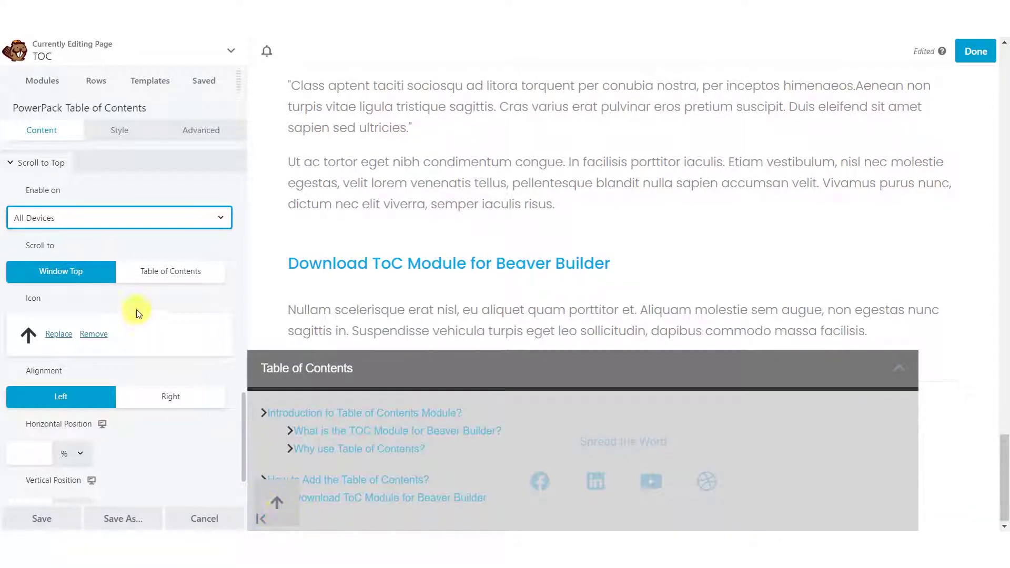
left_click(167, 395)
scroll(158, 426, "down", 2)
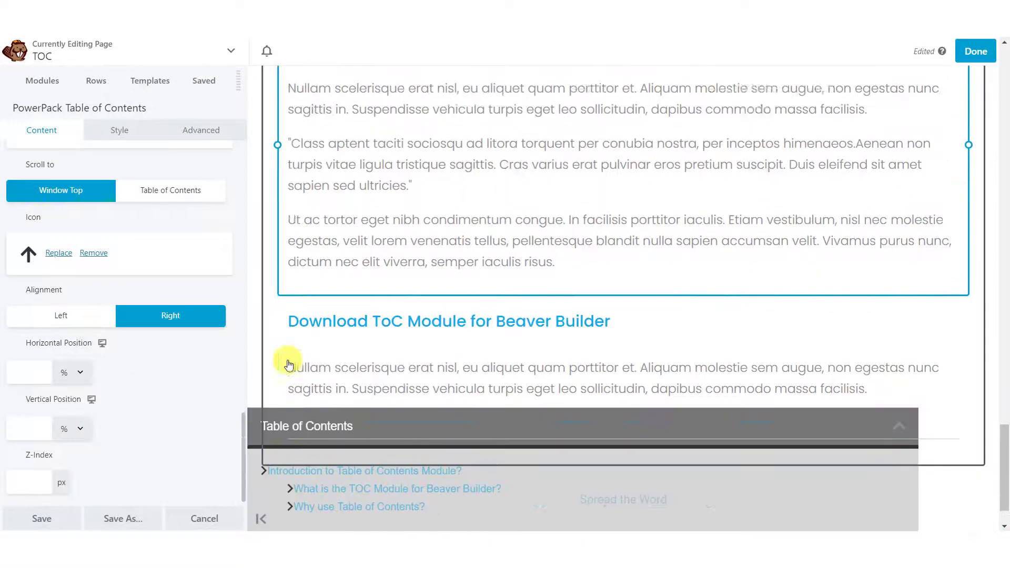
scroll(332, 441, "up", 20)
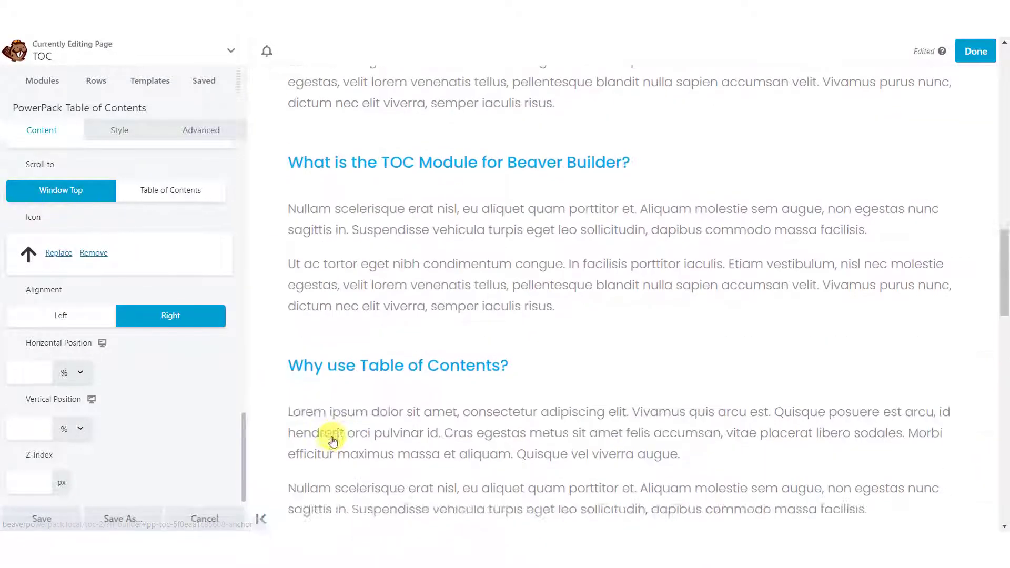
scroll(332, 440, "down", 4)
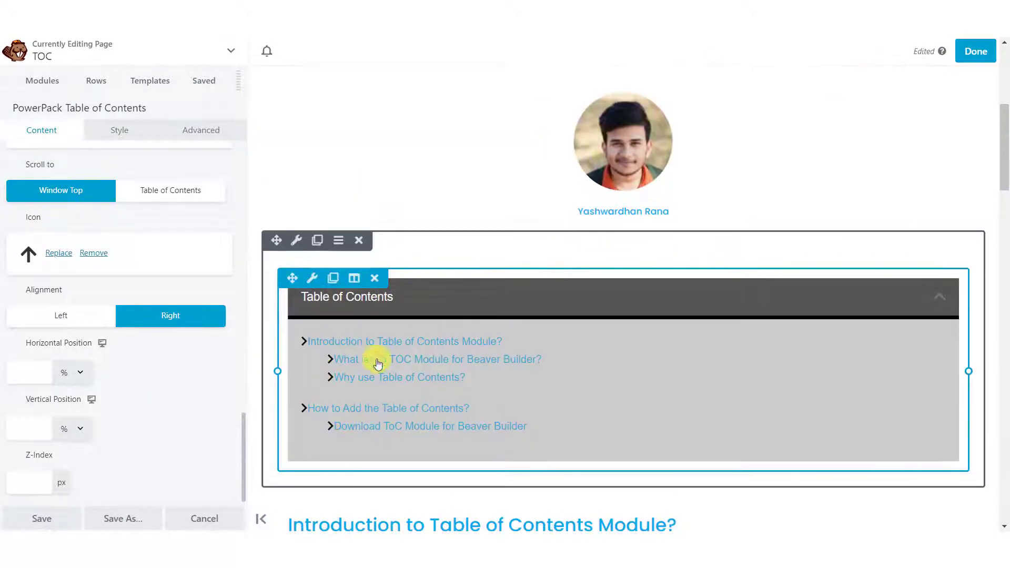
- Set the background color of the table of contents box to white in the module's style settings
left_click(118, 129)
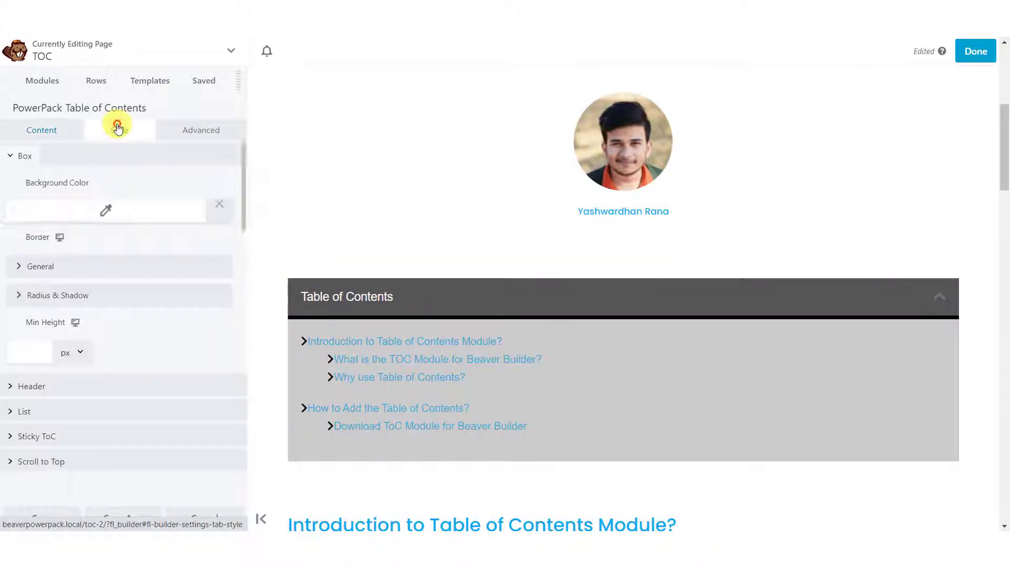
left_click(29, 155)
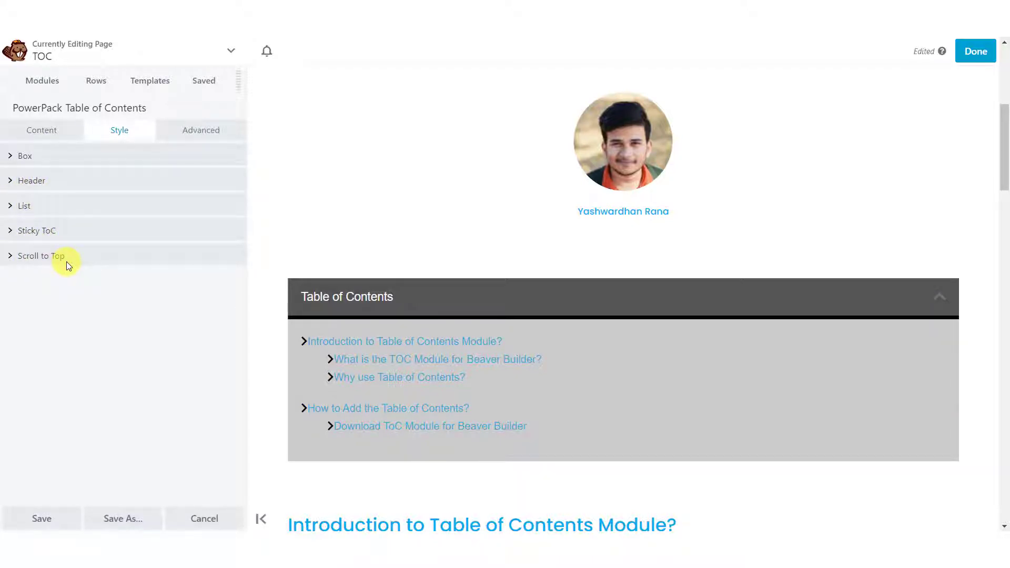
left_click(34, 156)
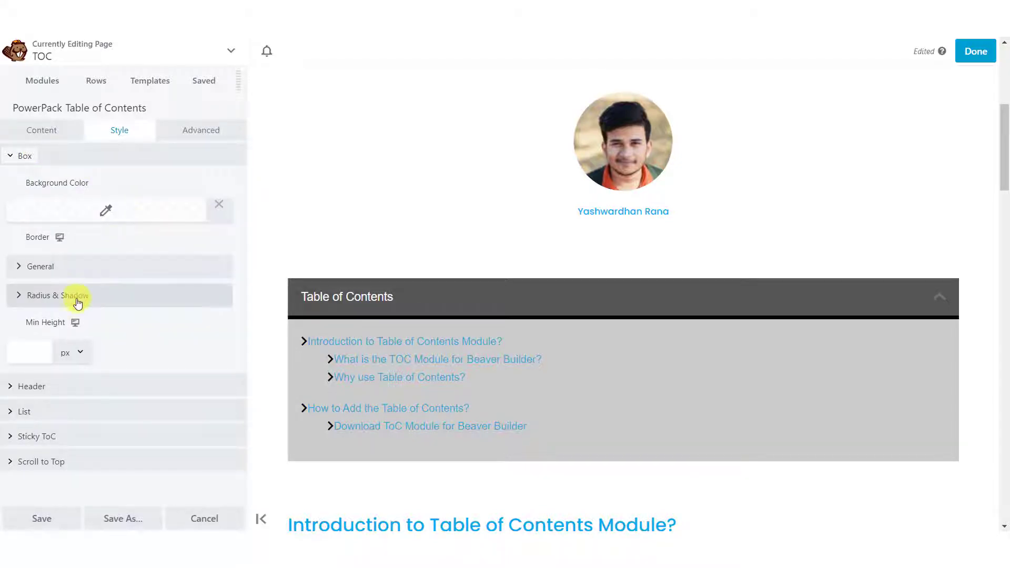
left_click(94, 210)
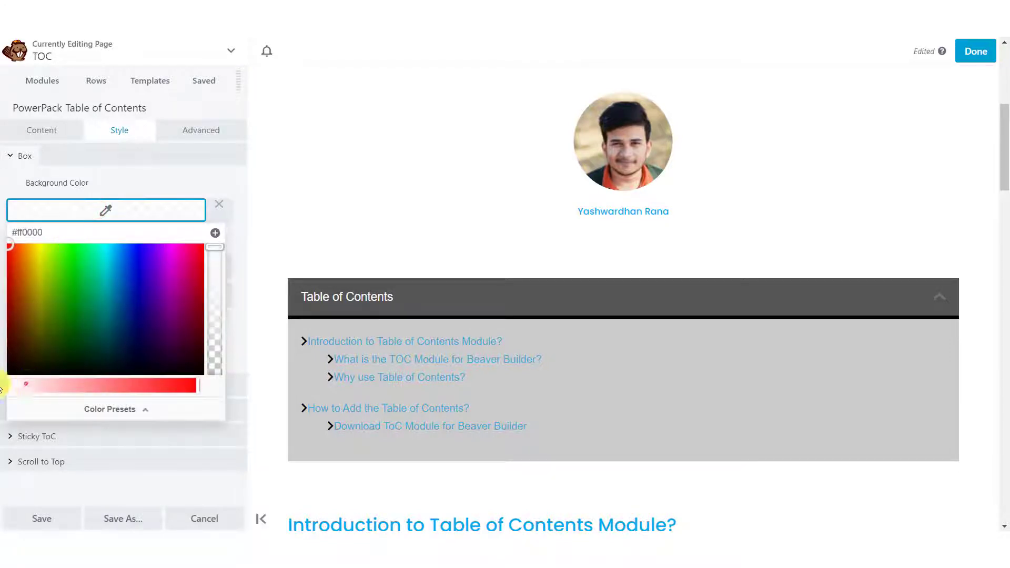
left_click(116, 182)
- Give the box a solid grey border with a linked width of 1 px on all sides
left_click(39, 268)
left_click(38, 315)
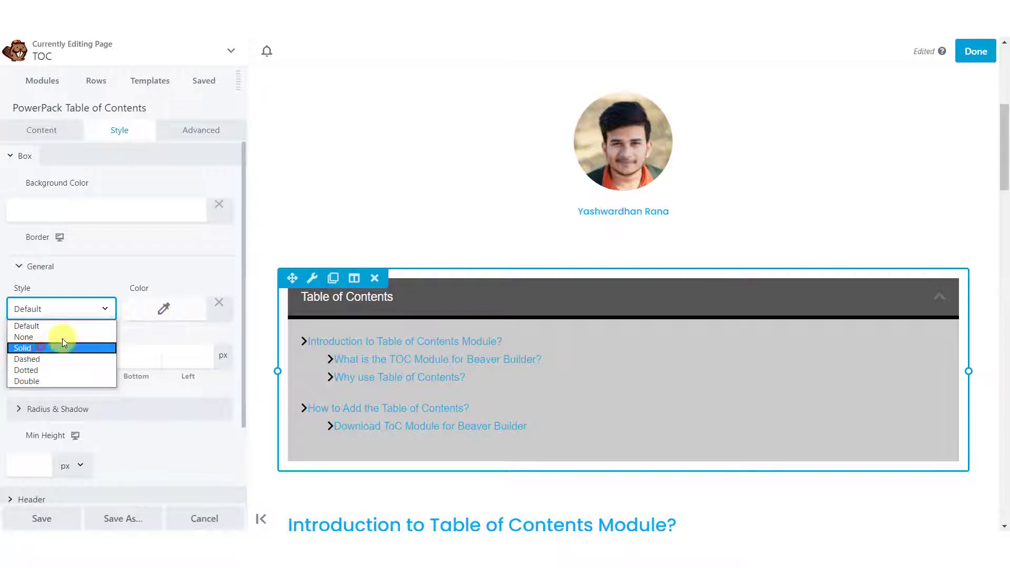
left_click(182, 313)
left_click(180, 316)
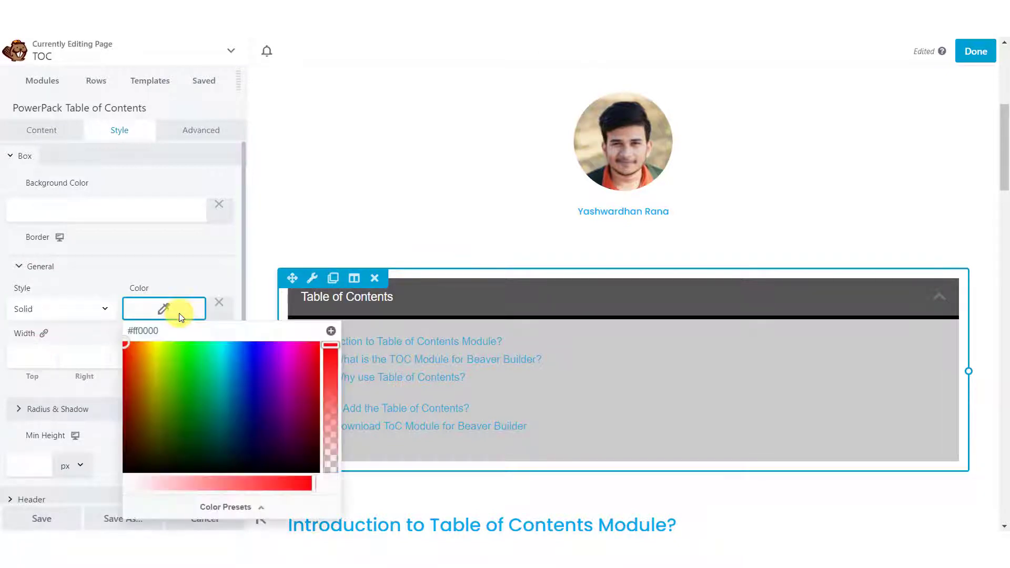
left_click_drag(149, 484, 81, 474)
left_click(119, 411)
left_click(136, 308)
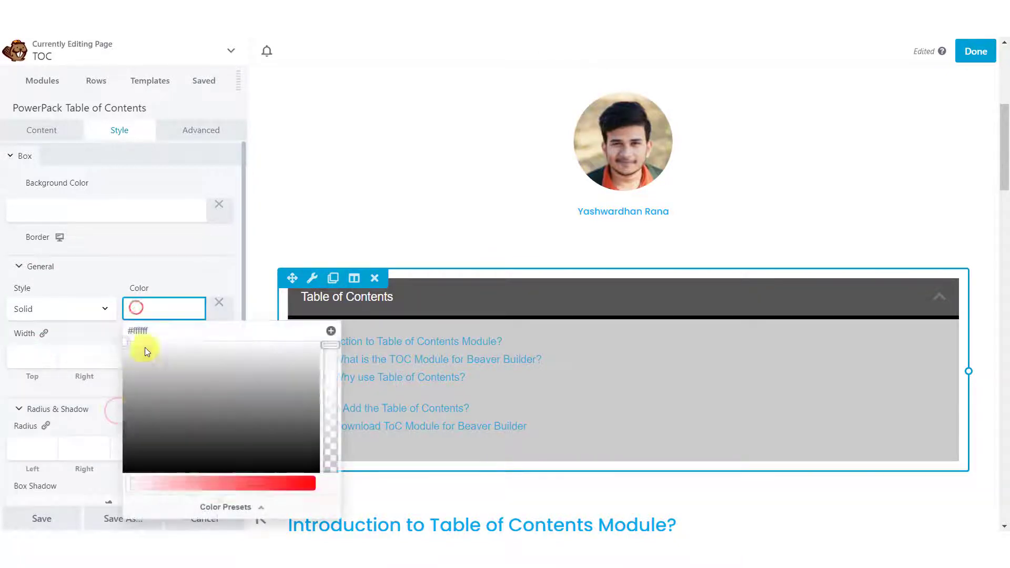
left_click(27, 360)
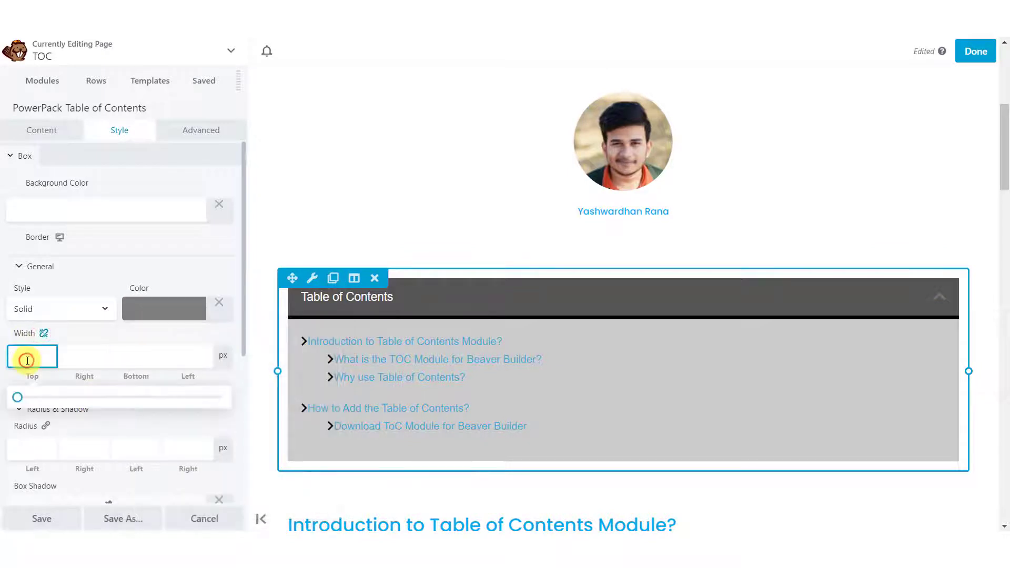
type("1")
- Review the header's style options, including alignment, padding, colors, typography and separator
scroll(80, 327, "down", 2)
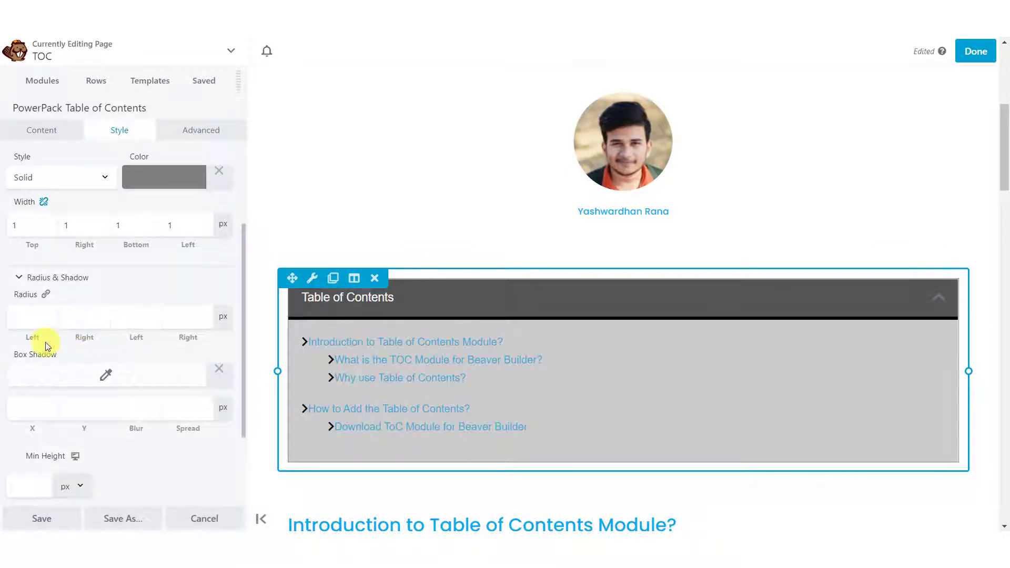
scroll(31, 265, "down", 2)
left_click(43, 413)
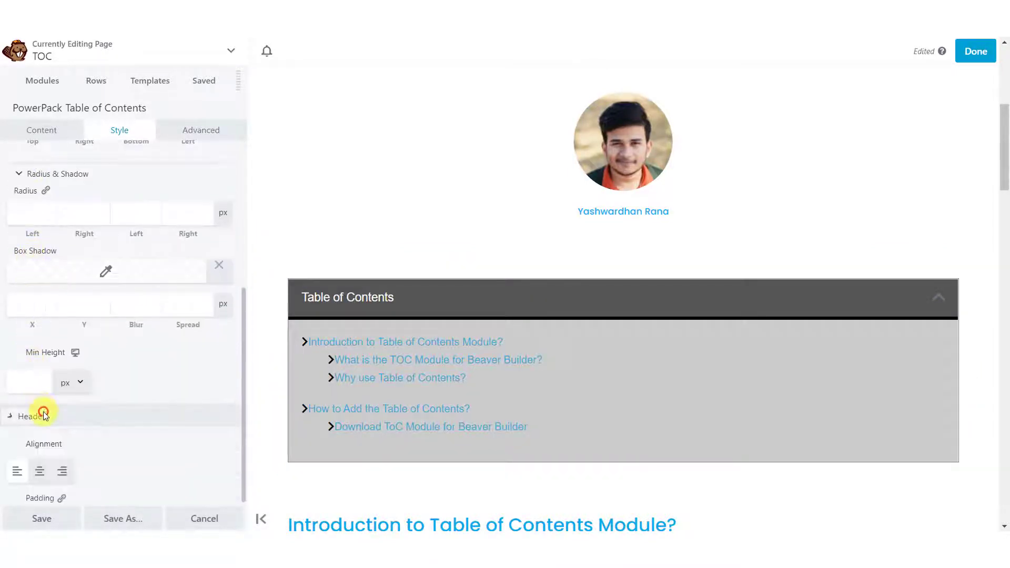
scroll(64, 402, "down", 1)
scroll(63, 402, "down", 4)
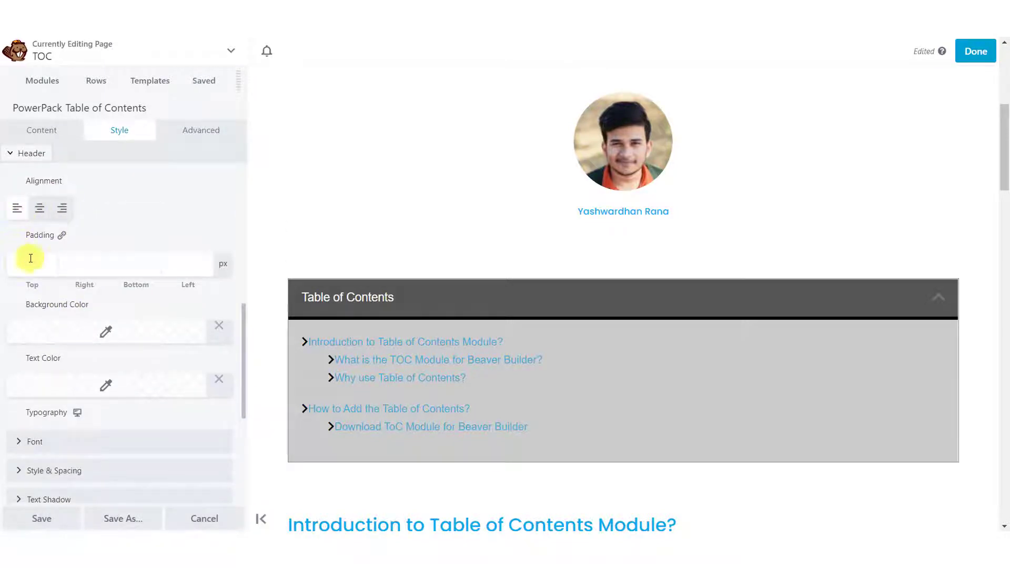
scroll(54, 310, "down", 1)
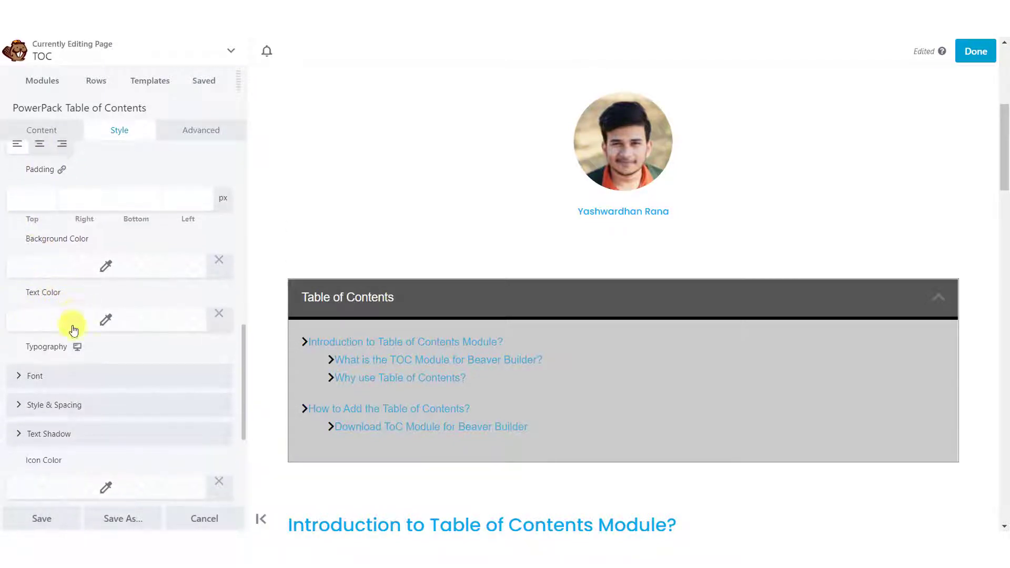
scroll(75, 365, "down", 3)
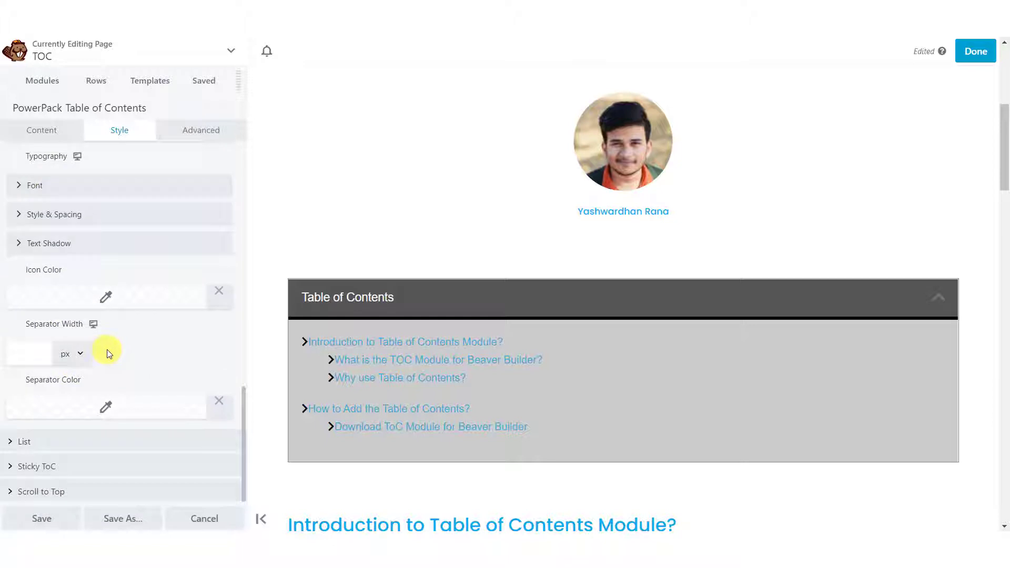
scroll(135, 396, "up", 5)
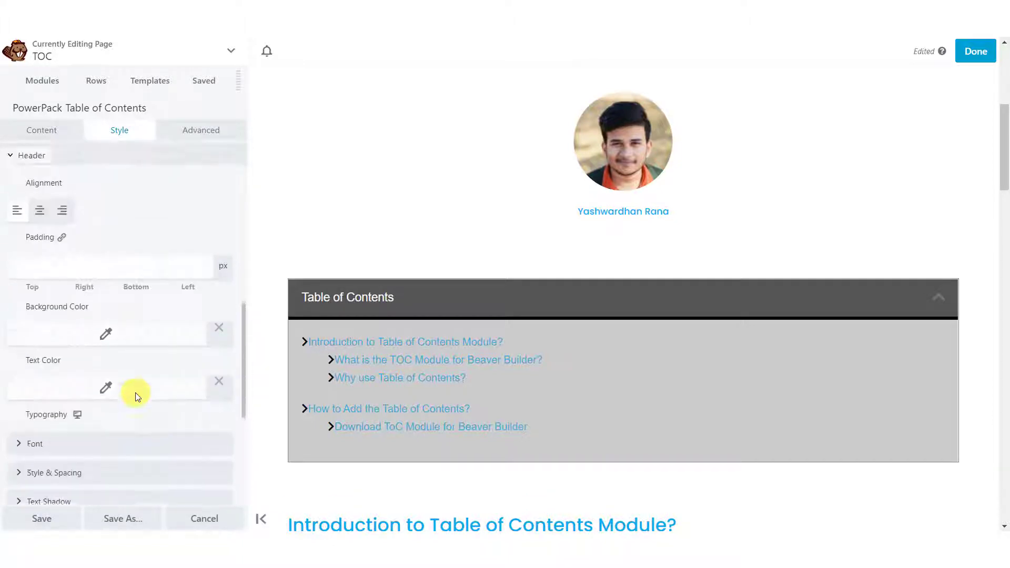
scroll(86, 410, "up", 1)
scroll(85, 315, "down", 2)
- Set the background color of the table of contents header to white
left_click(104, 275)
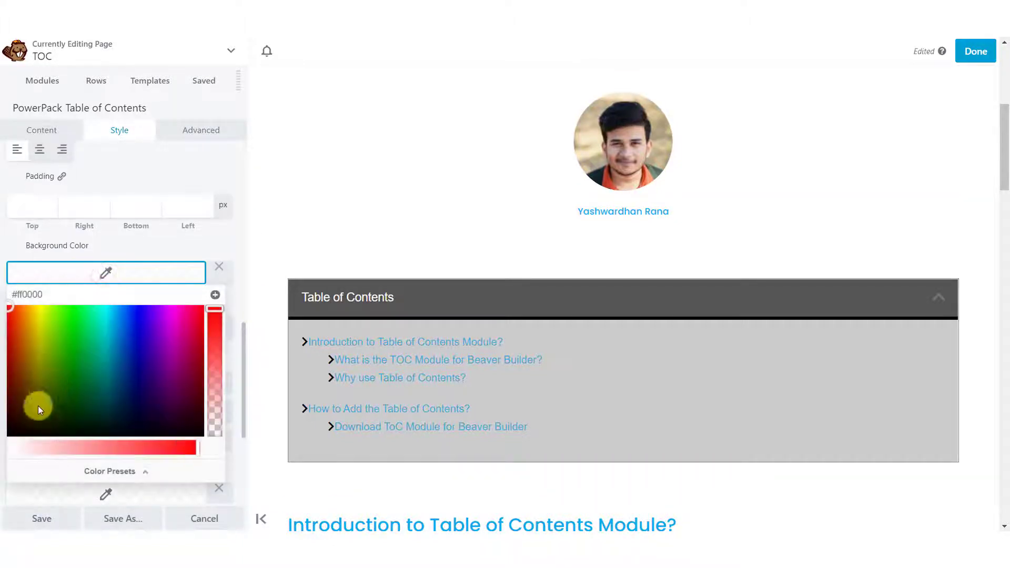
left_click(8, 306)
left_click_drag(35, 443, 5, 445)
left_click(2, 399)
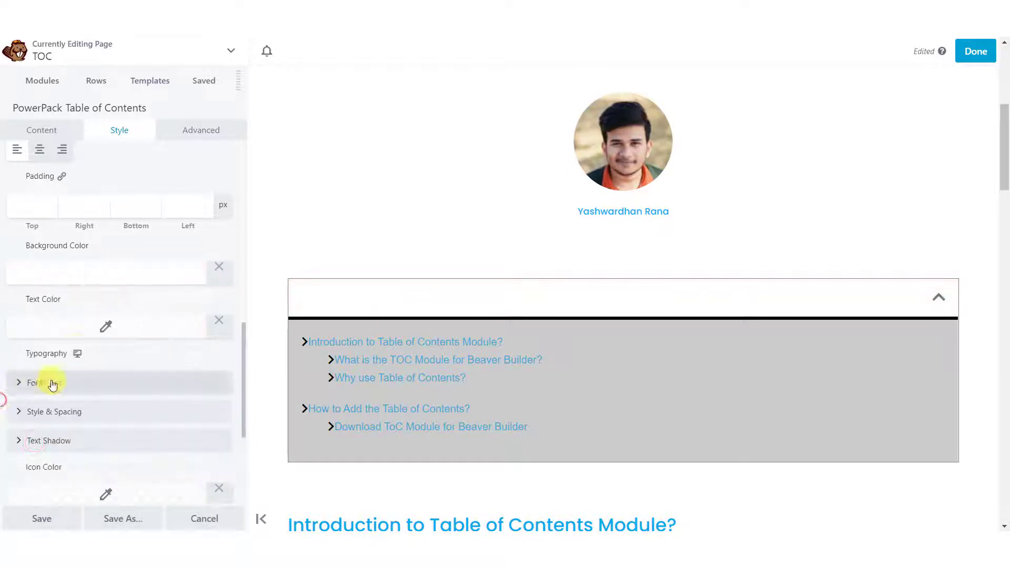
- Set the header's text color to #606060
left_click(84, 327)
left_click(79, 125)
type("#606060")
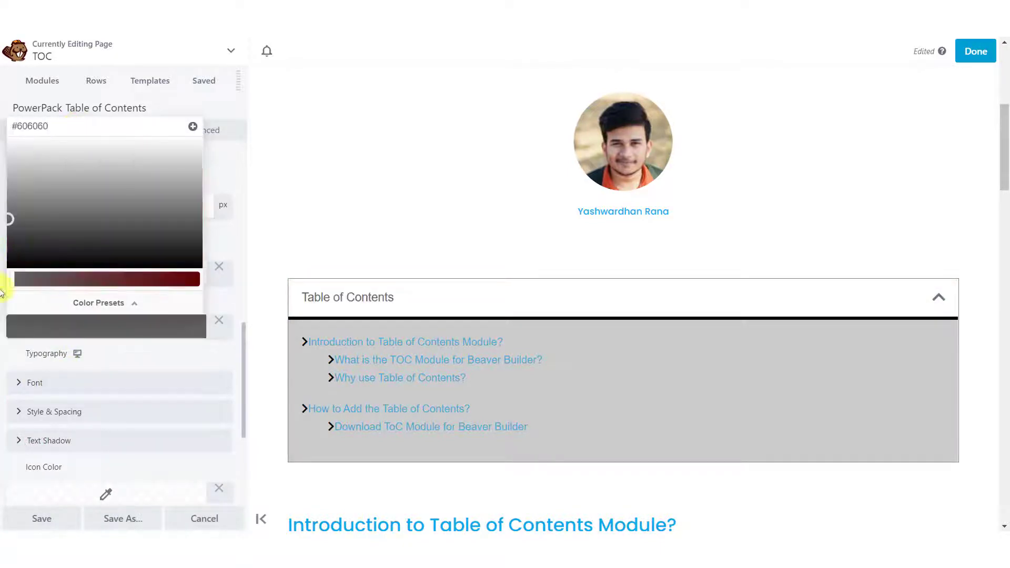
left_click(2, 328)
- Set the header font to Poppins with Medium weight and a size of 22 px
left_click(39, 390)
scroll(41, 388, "down", 2)
left_click(72, 298)
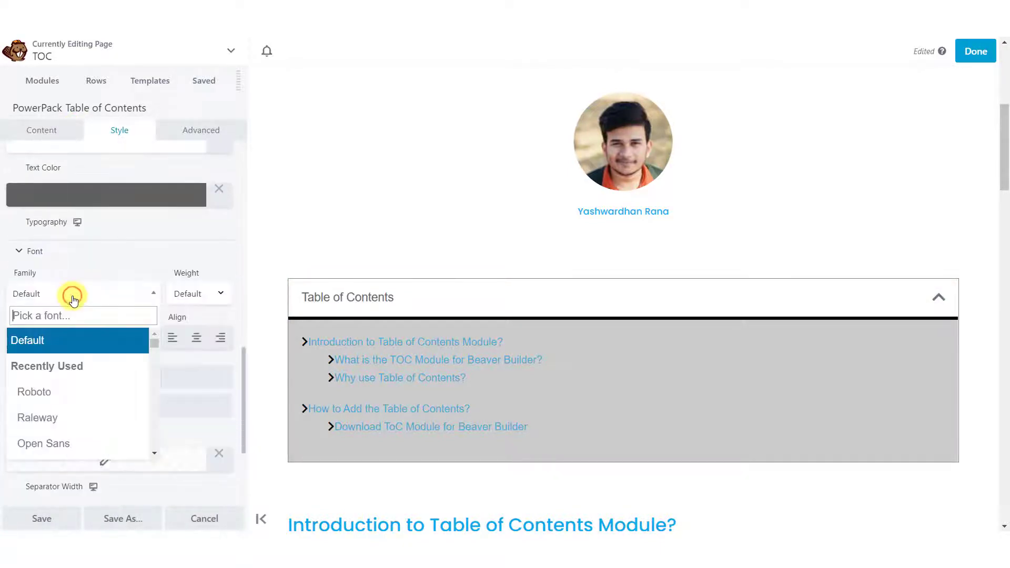
type("pop")
key("Return")
left_click(179, 300)
left_click(194, 354)
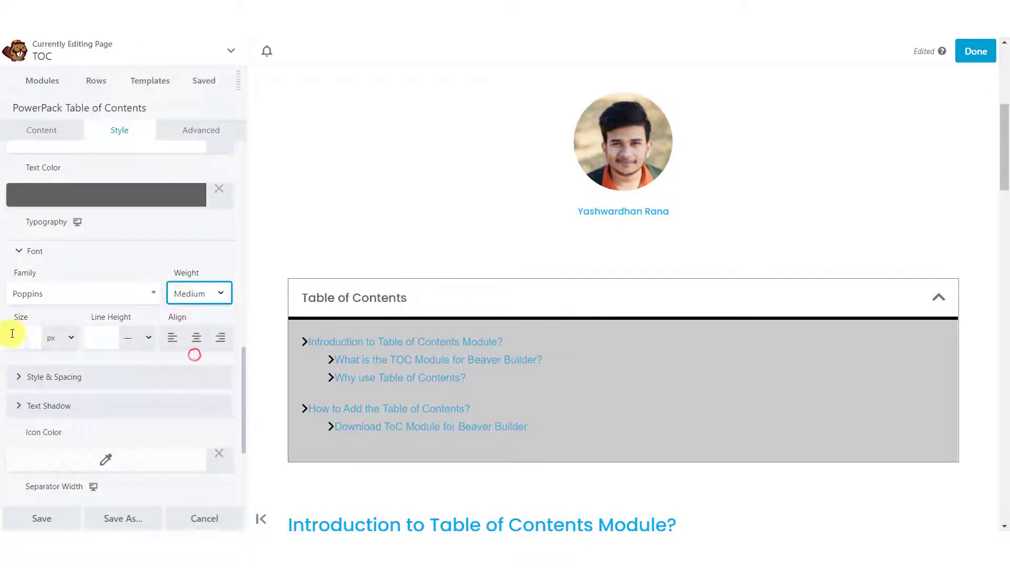
left_click(22, 337)
type("22")
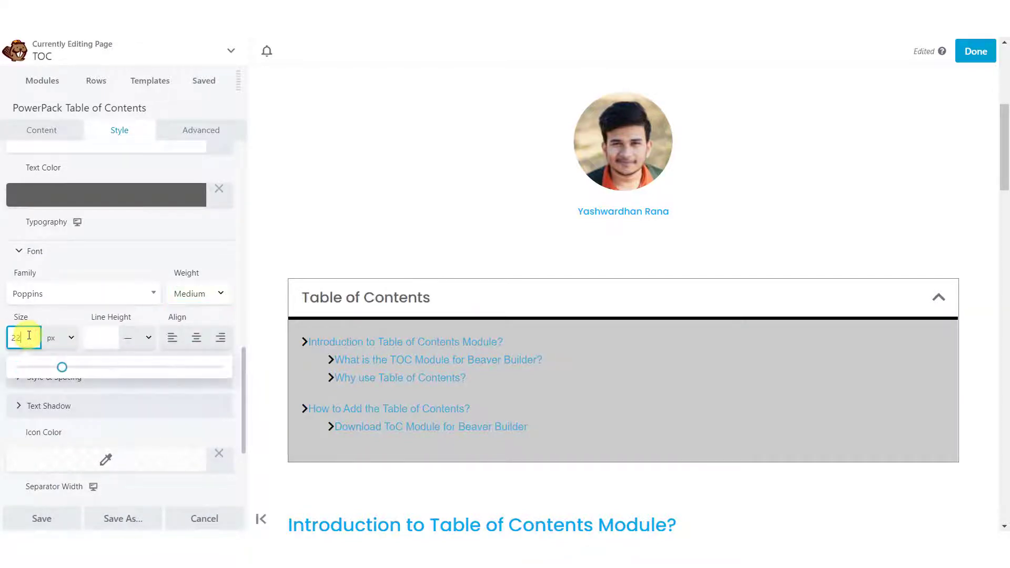
- Set the header's separator width to 1.5 px
scroll(68, 315, "down", 2)
left_click(49, 386)
type("1.5")
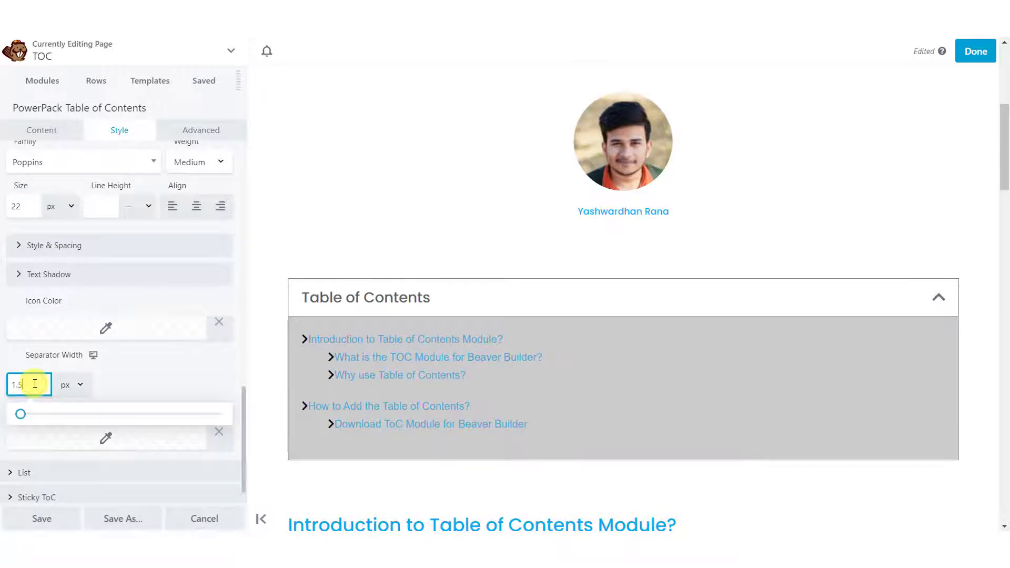
- Set the header's separator color to #606060
scroll(121, 369, "down", 1)
left_click(150, 342)
left_click(139, 396)
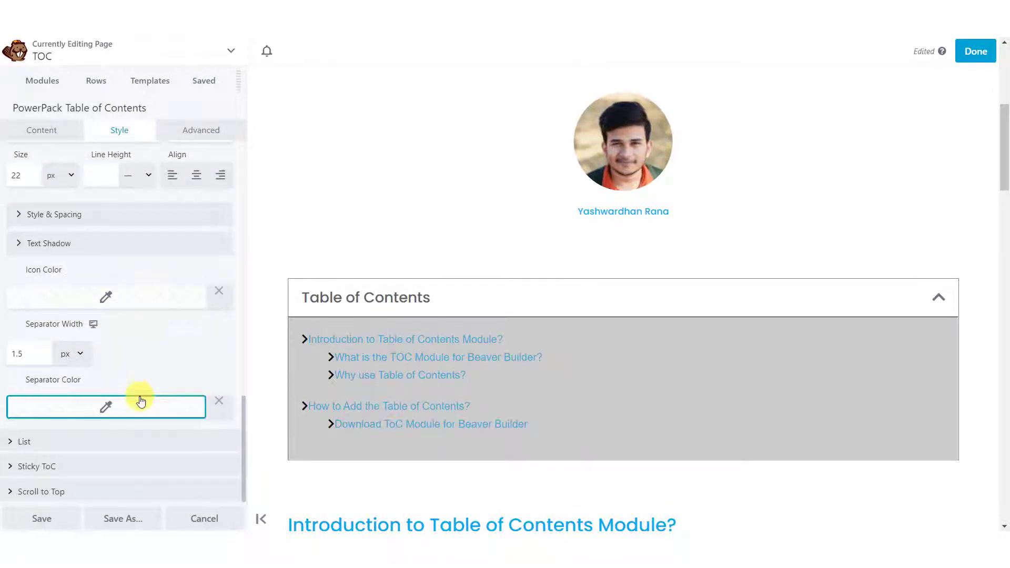
double_click(52, 212)
type("605E5E")
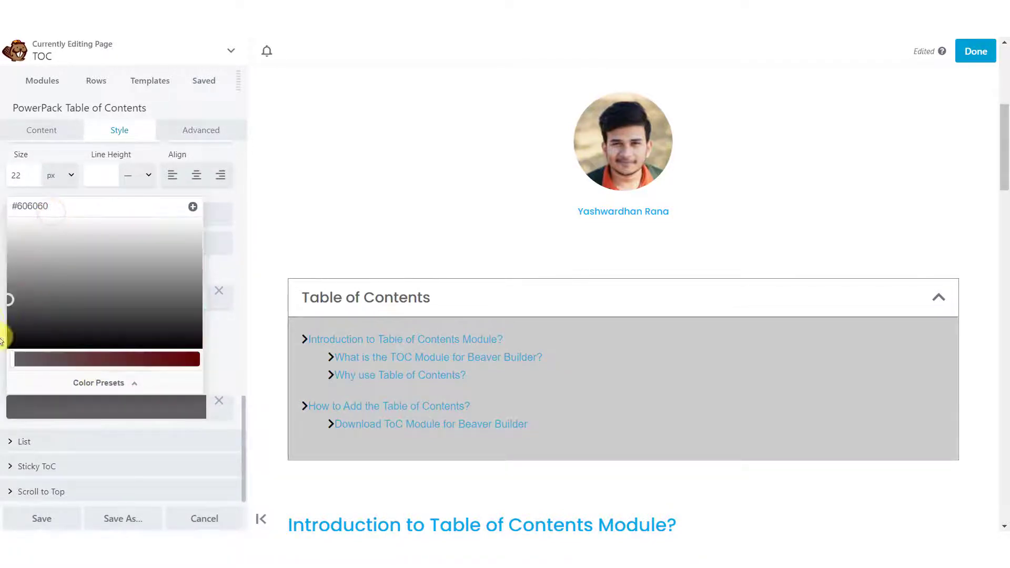
left_click(3, 336)
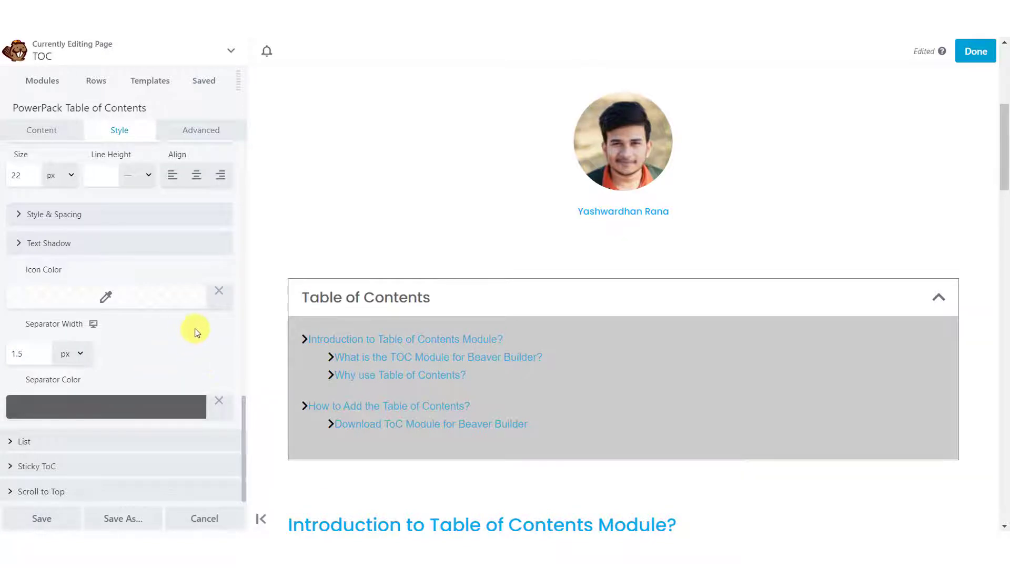
- Examine the list's padding, spacing, typography, text color and marker style options
scroll(361, 365, "down", 2)
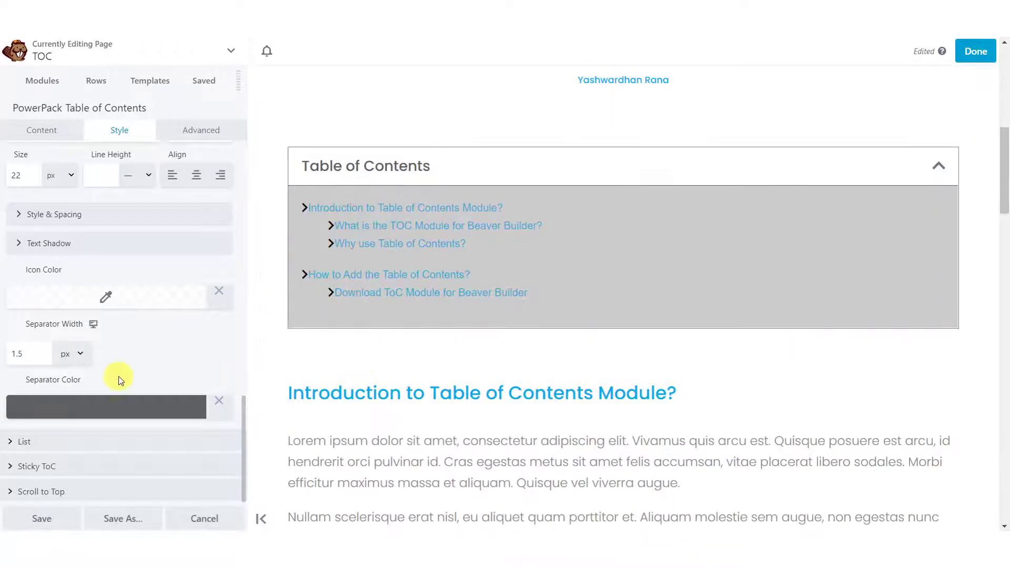
left_click(99, 434)
scroll(110, 400, "down", 2)
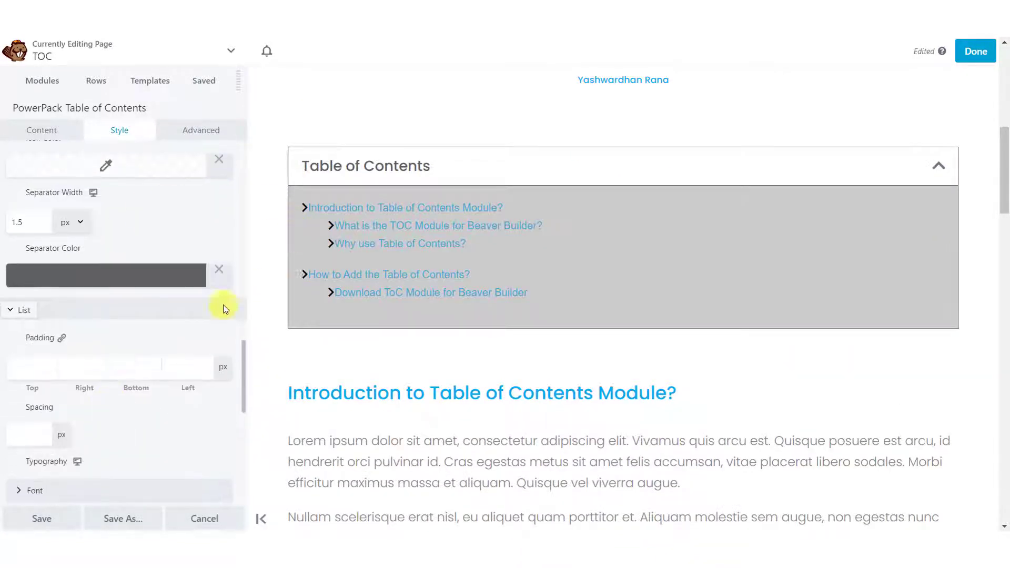
scroll(158, 310, "down", 2)
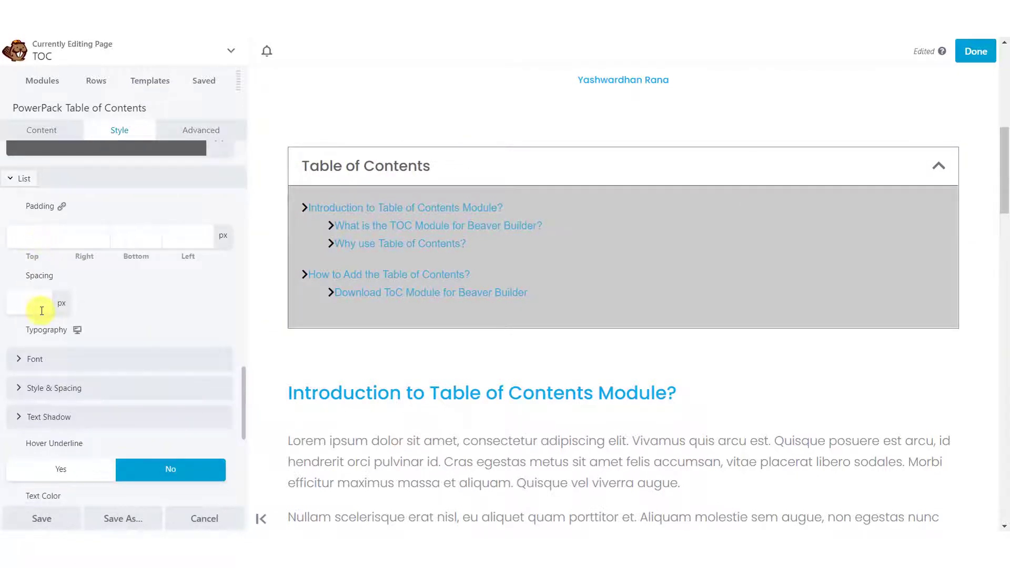
scroll(52, 316, "down", 1)
scroll(79, 329, "down", 1)
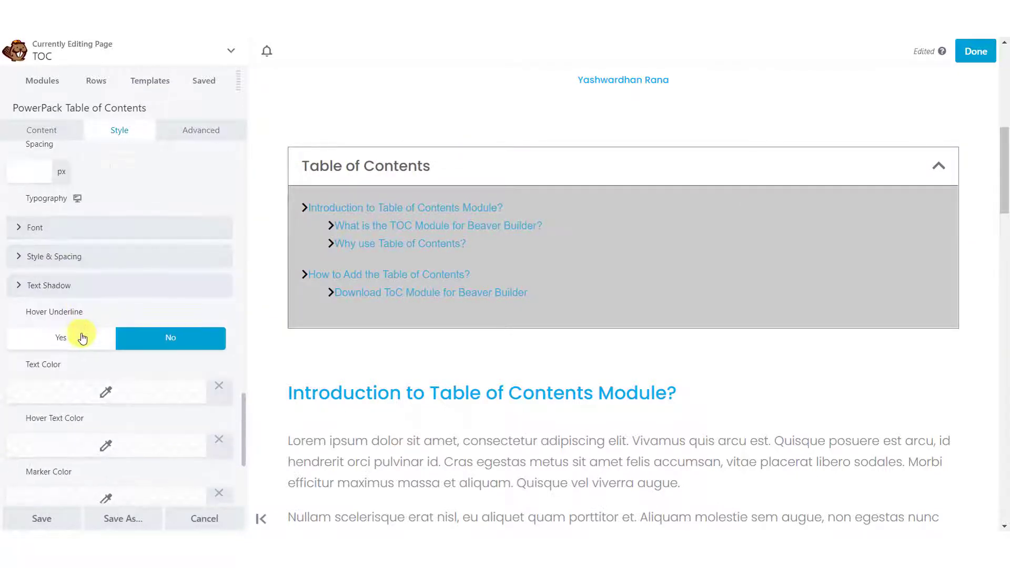
scroll(74, 331, "down", 1)
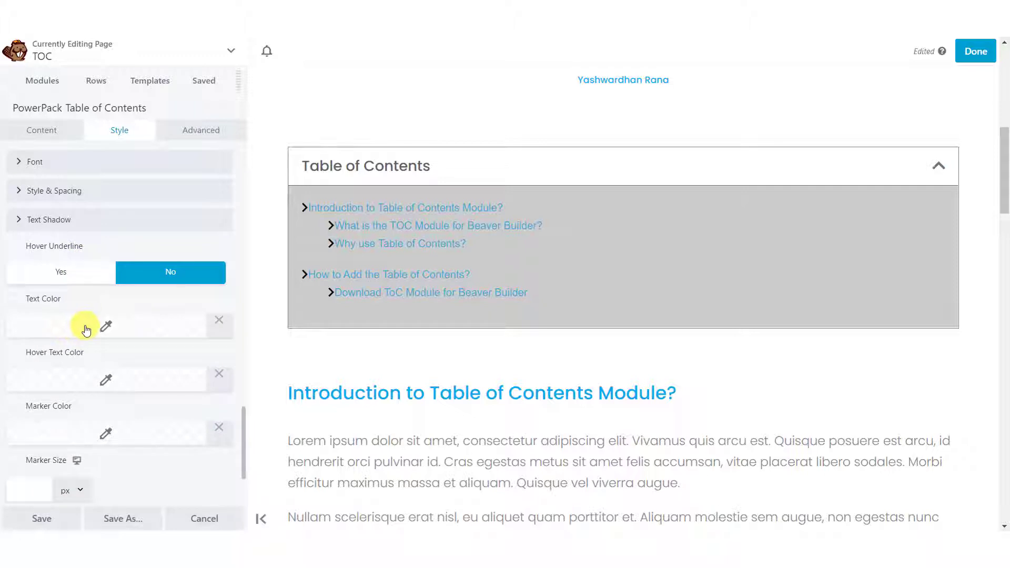
scroll(69, 386, "down", 1)
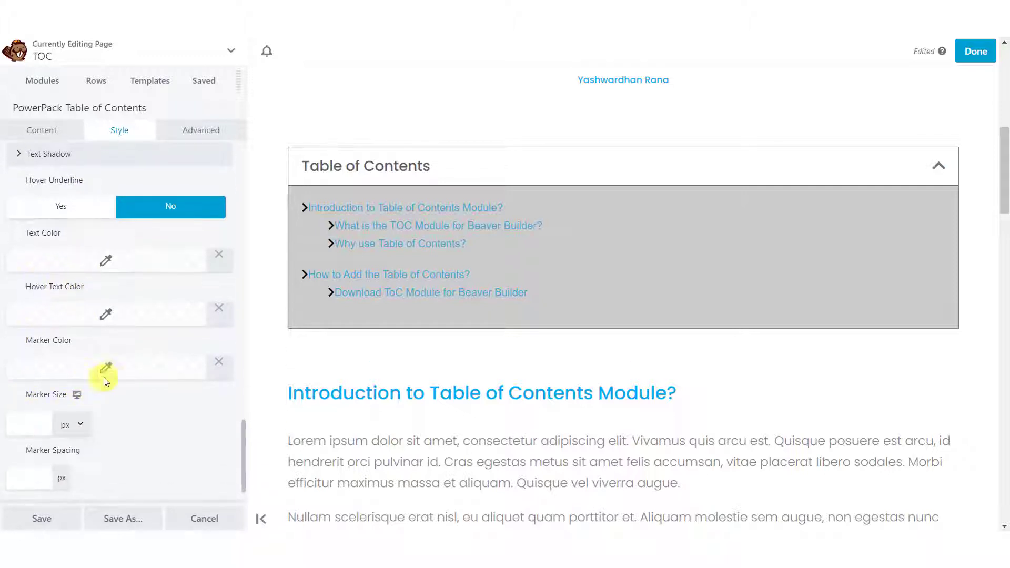
scroll(37, 410, "down", 1)
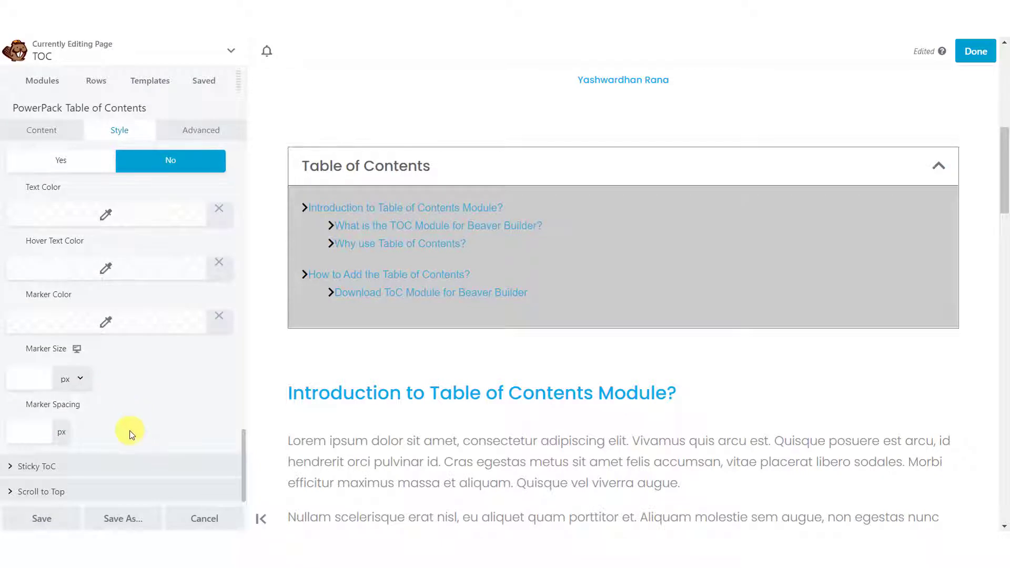
scroll(131, 431, "up", 5)
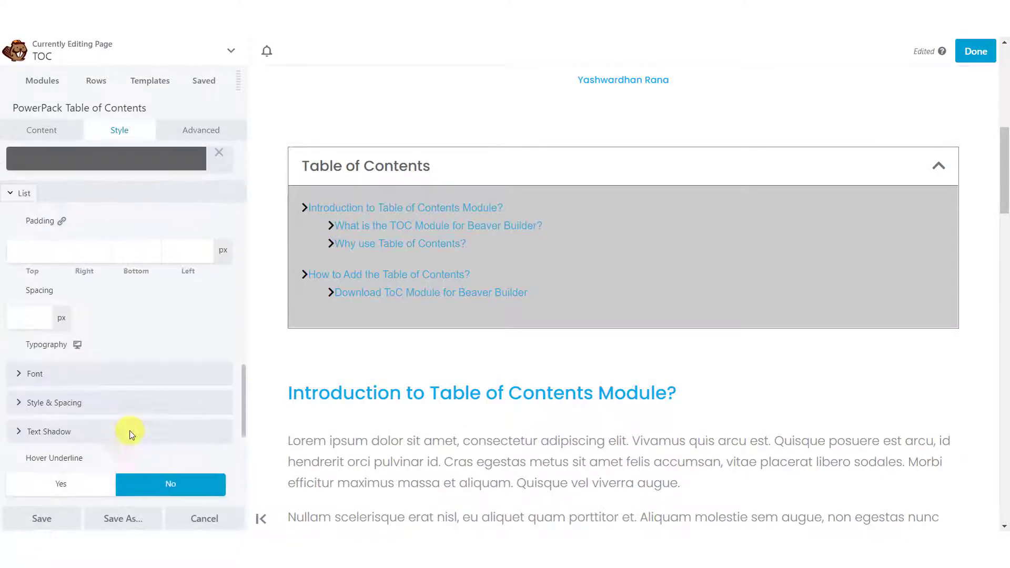
- Set the list's left padding to 27 px and its spacing to 8 px
left_click(186, 263)
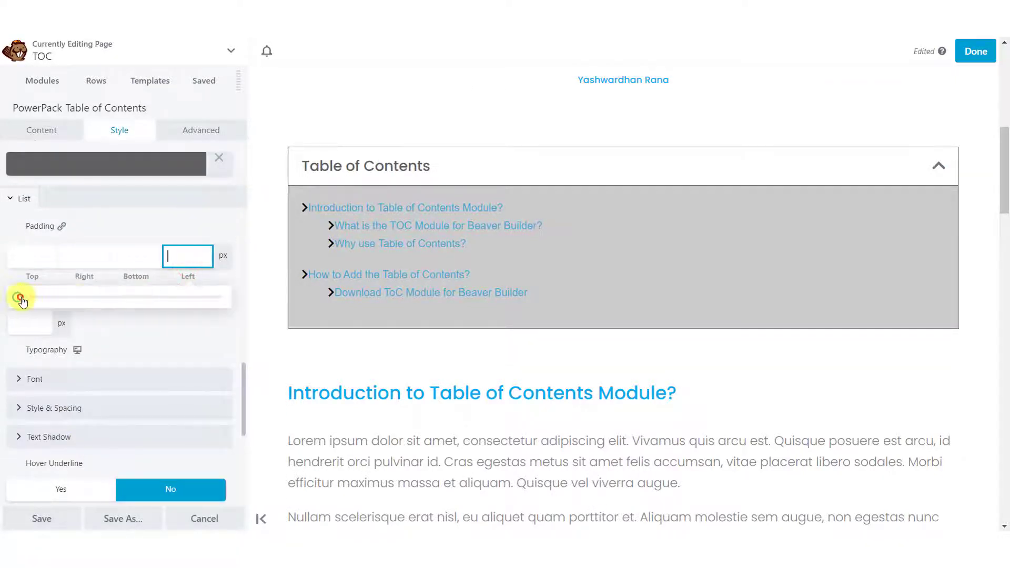
left_click_drag(21, 298, 74, 302)
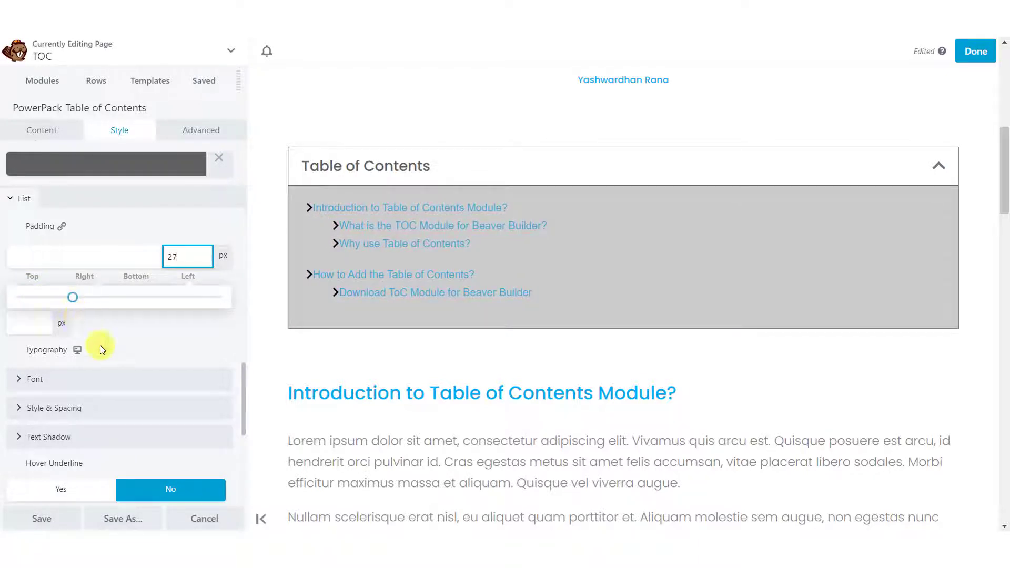
left_click(29, 323)
mouse_move(18, 352)
left_mouse_down()
mouse_move(45, 352)
mouse_move(31, 351)
left_mouse_up()
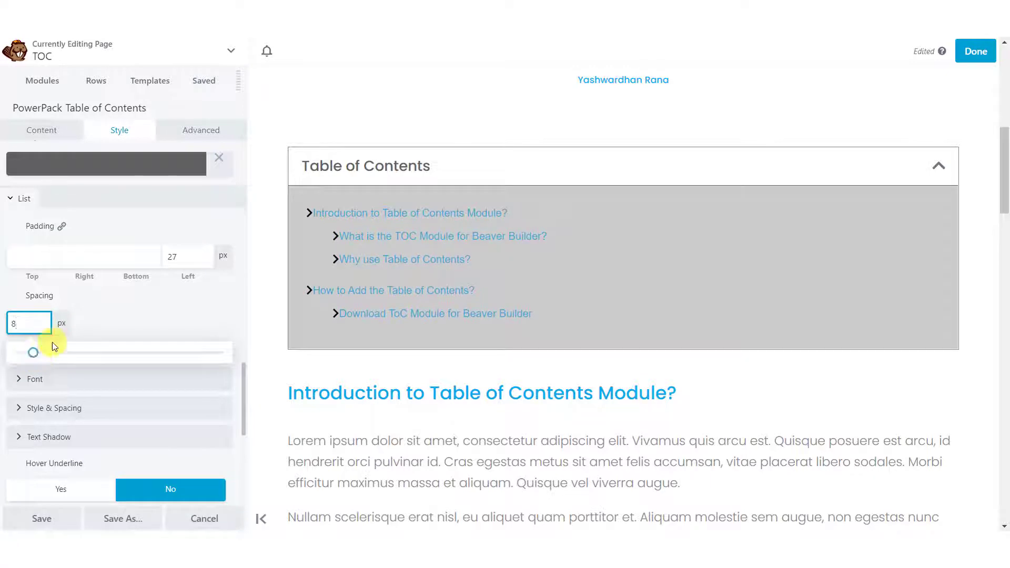
- Set the list font to Poppins with Normal weight
left_click(71, 379)
left_click(58, 421)
type("popp")
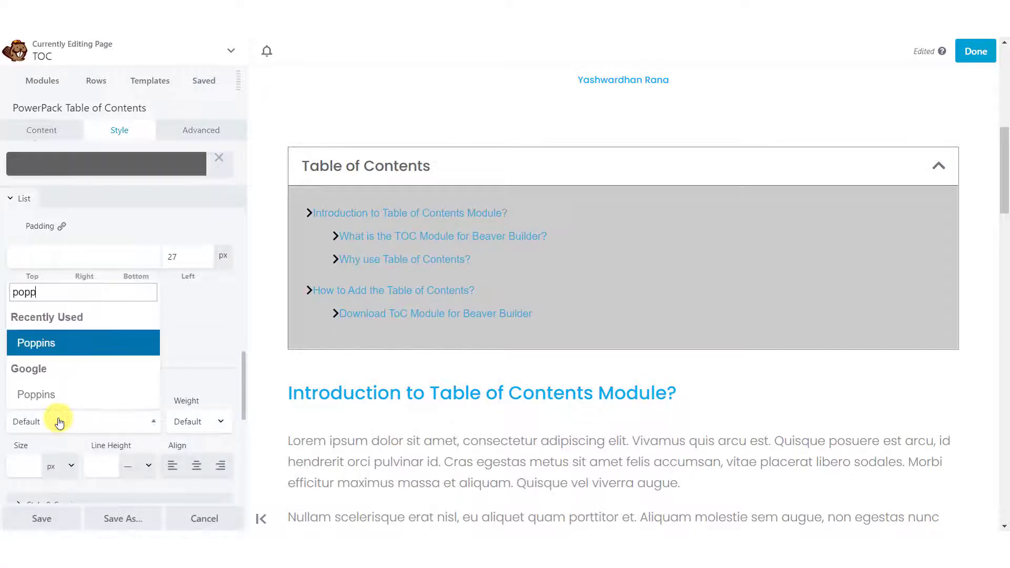
key("Return")
left_click(195, 421)
left_click(189, 348)
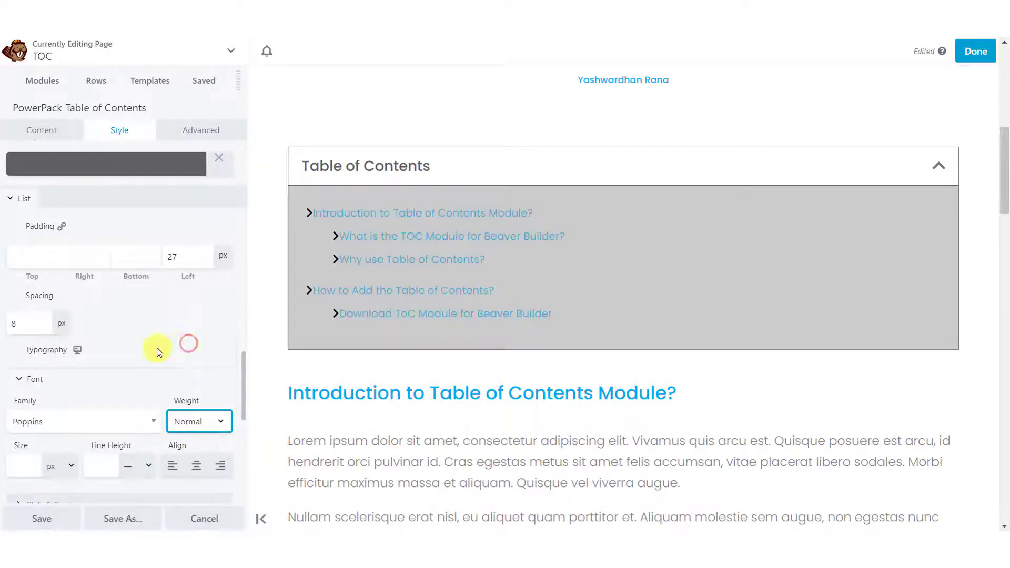
- Set the list's text color to #606060 and its marker color to the same dark gray
scroll(150, 347, "down", 4)
scroll(124, 357, "down", 4)
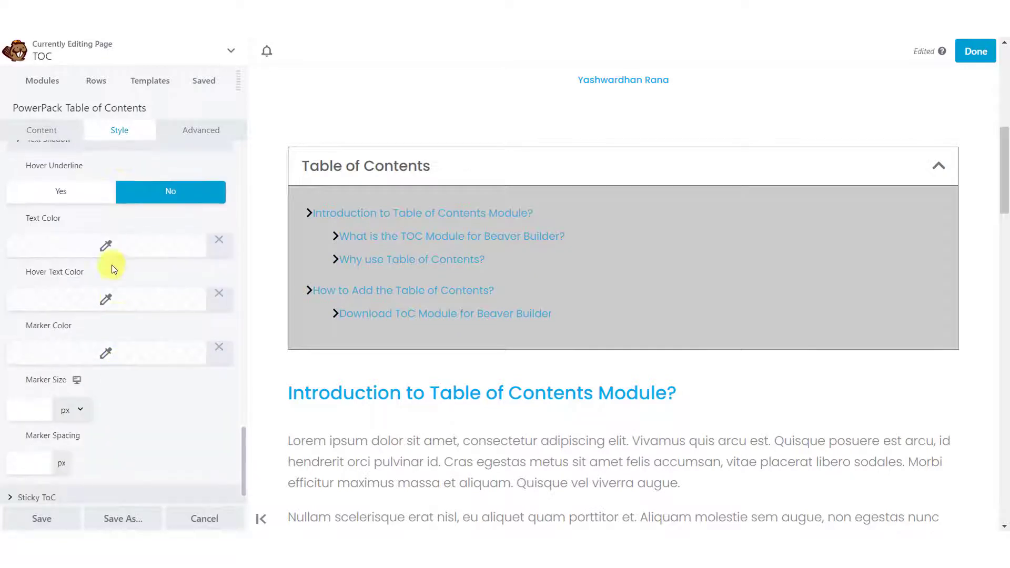
left_click(108, 247)
left_click_drag(67, 266, 1, 269)
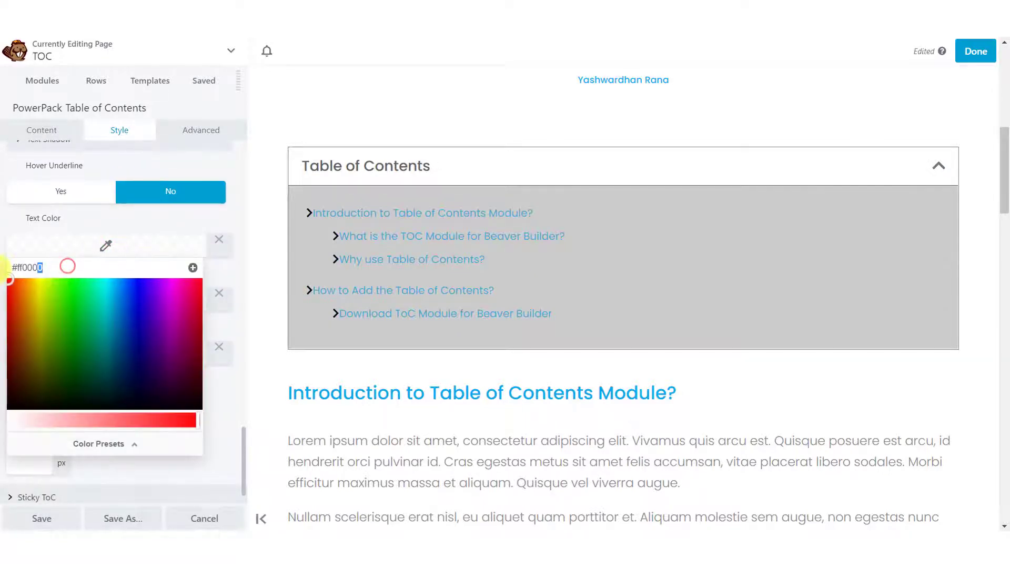
type("#606060")
left_click(2, 279)
left_click(56, 352)
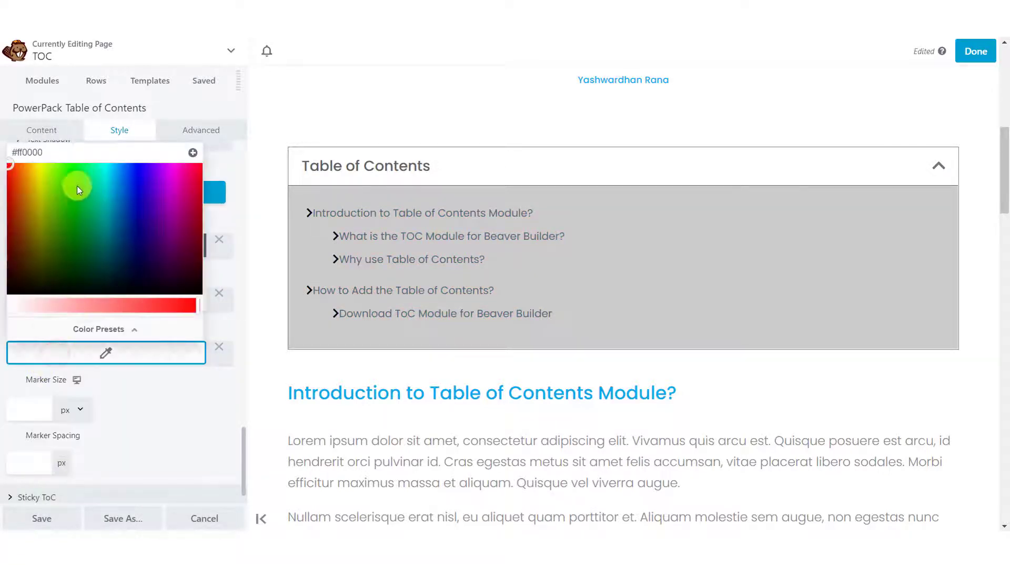
left_click(3, 376)
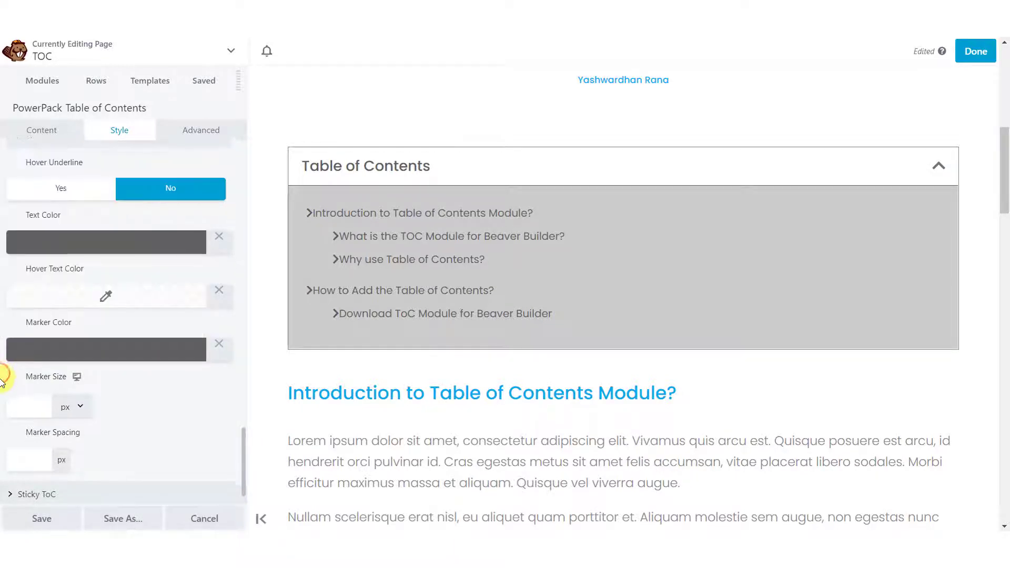
- Set the list's marker spacing to 5 px and save the module settings
scroll(7, 373, "down", 1)
left_click(23, 435)
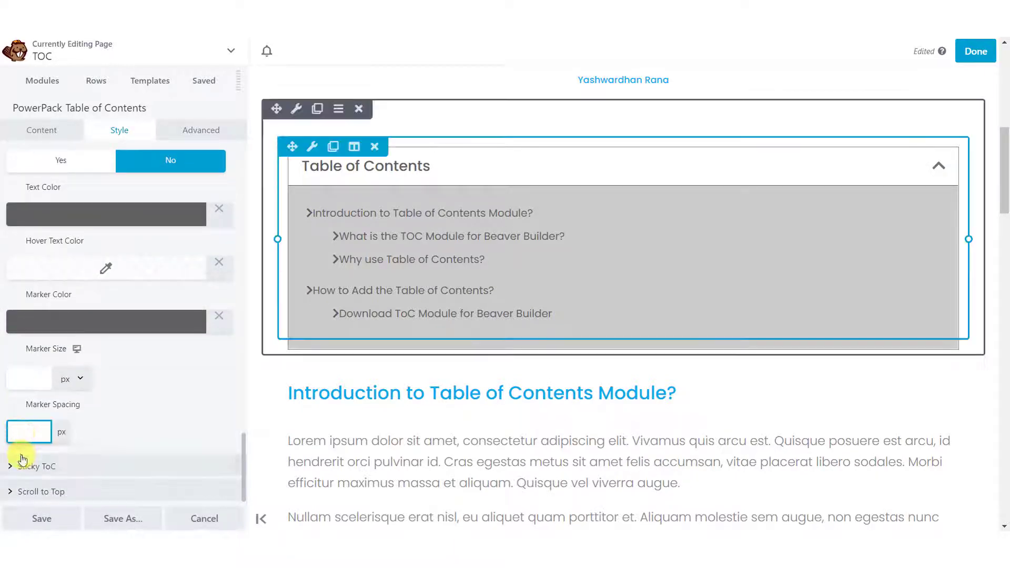
type("5")
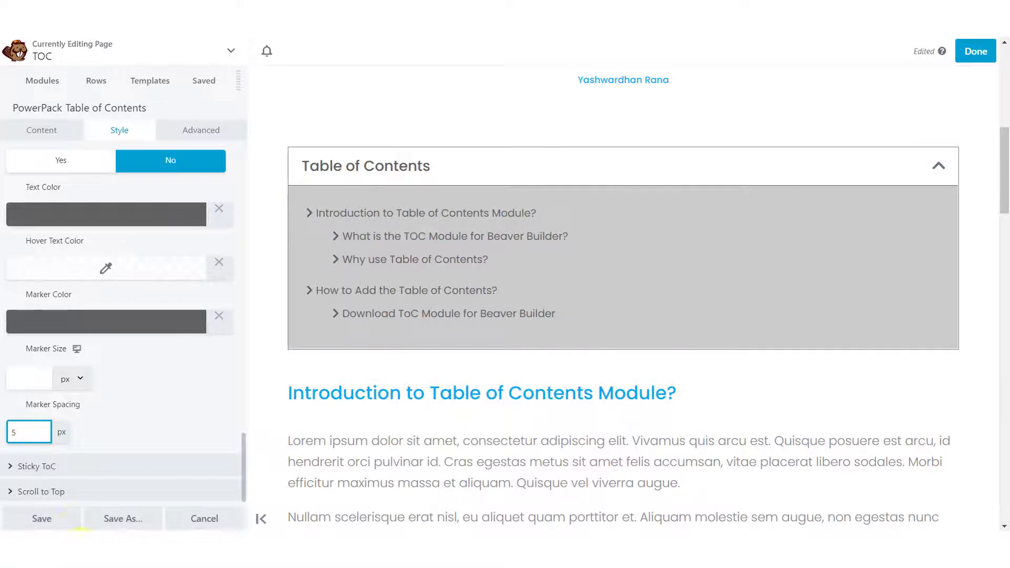
left_click(55, 522)
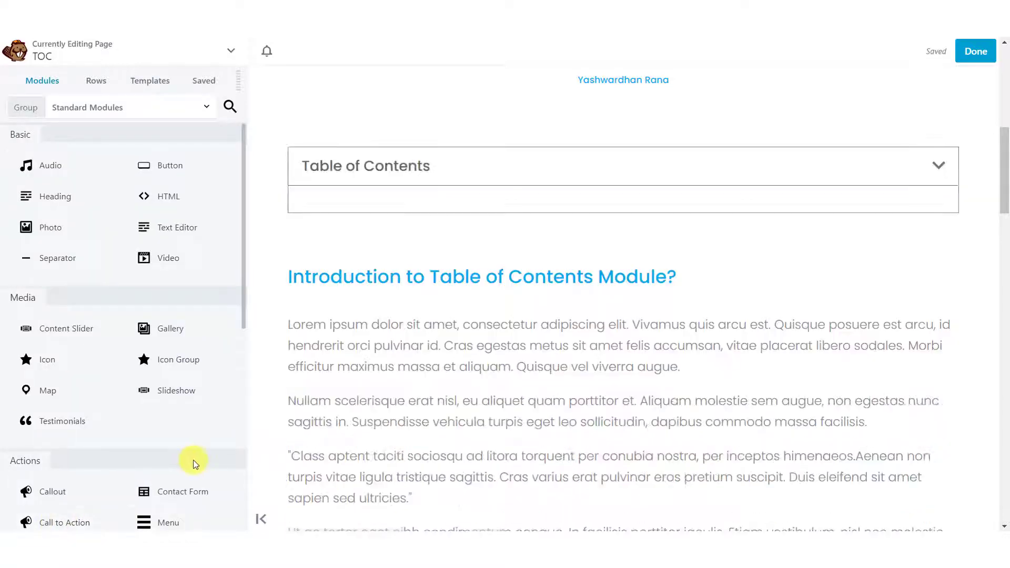
- Reopen the table of contents module's style settings and set the Sticky ToC width to 30%
left_click(408, 260)
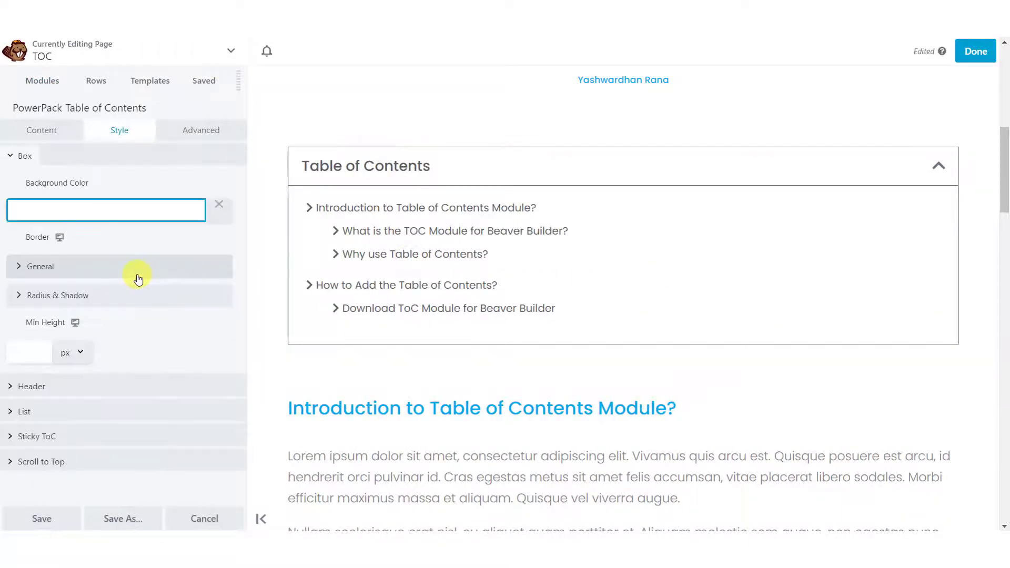
scroll(137, 279, "down", 10)
left_click(137, 464)
scroll(136, 348, "down", 4)
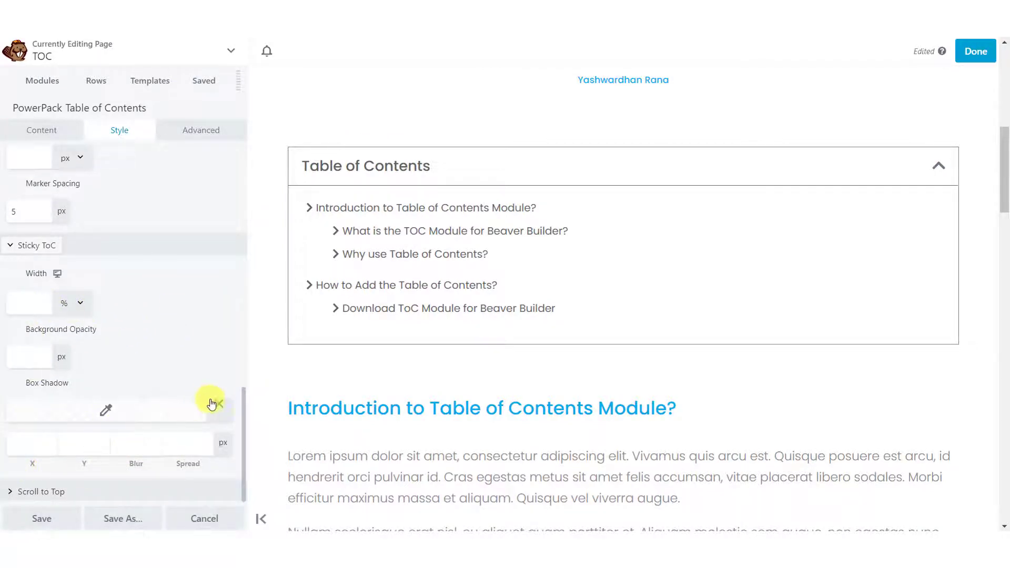
scroll(373, 412, "down", 20)
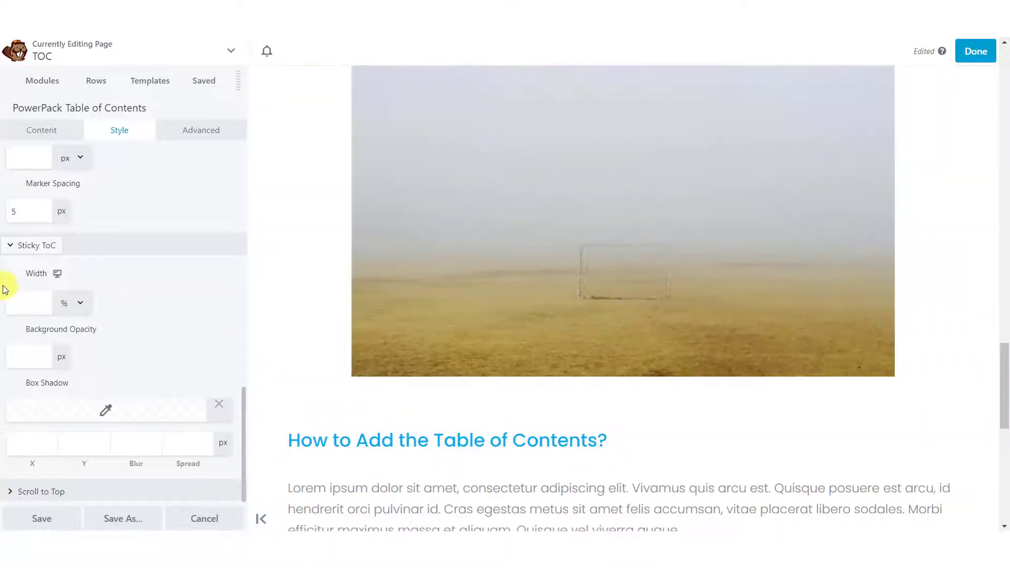
left_click(12, 298)
scroll(308, 359, "down", 10)
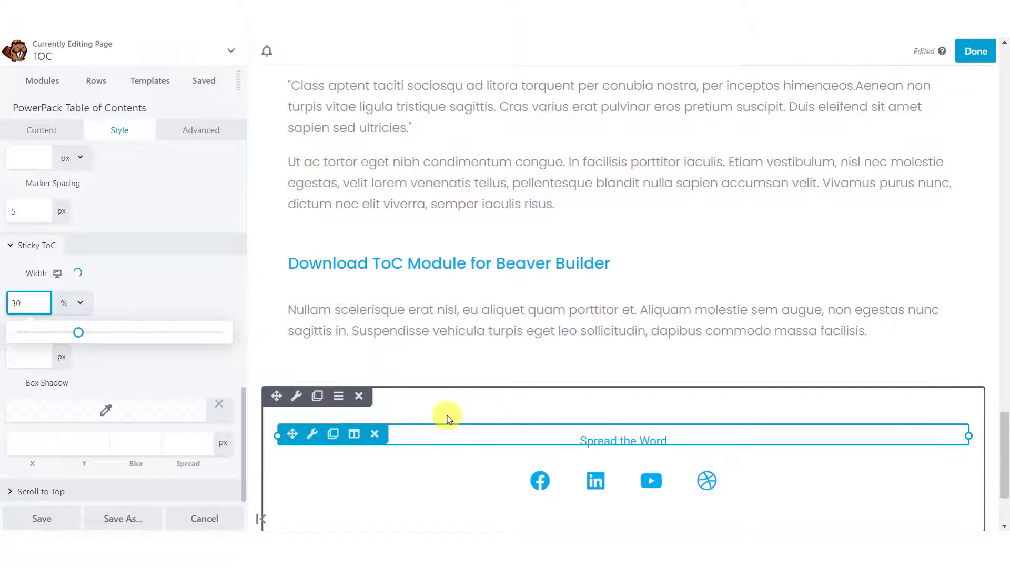
left_click(85, 361)
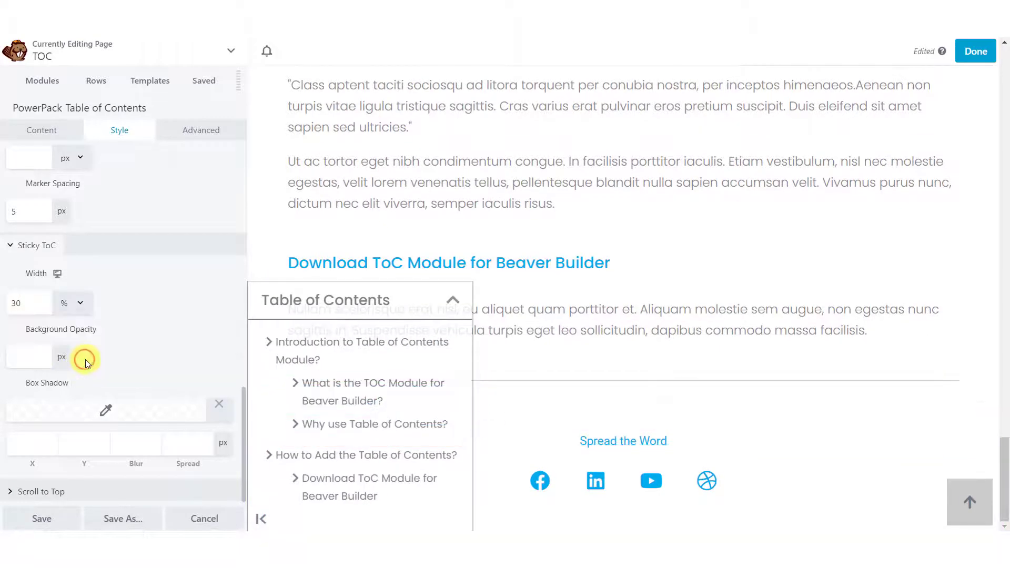
- Set the scroll-to-top icon's color to a medium gray
left_click(71, 491)
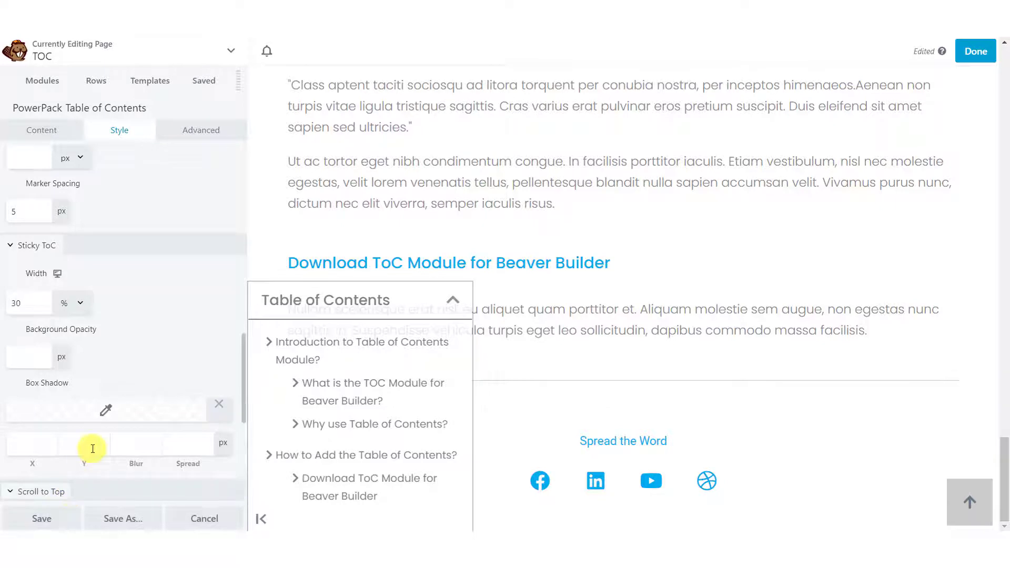
scroll(92, 448, "down", 5)
scroll(93, 448, "down", 1)
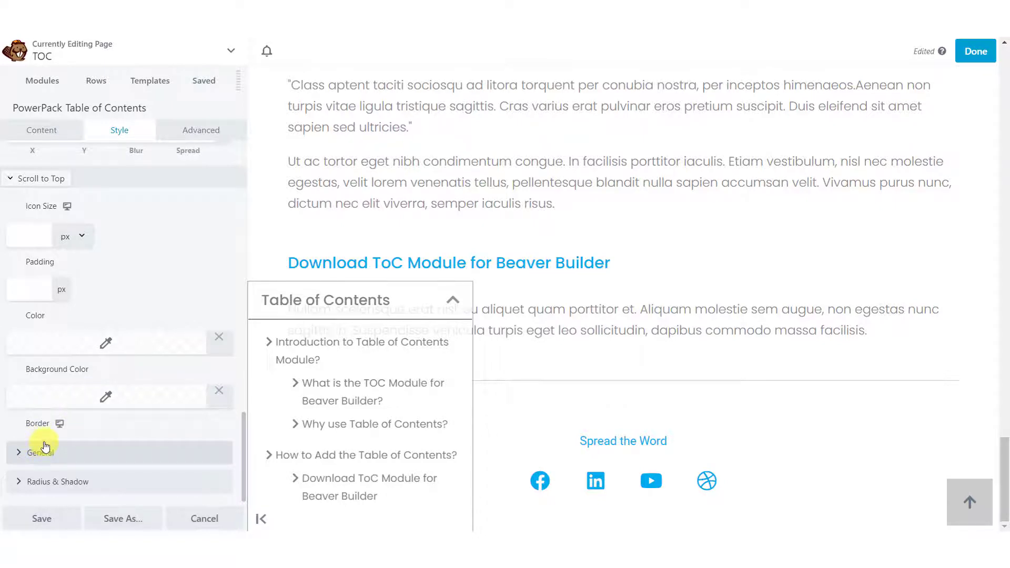
left_click(29, 343)
left_click(56, 194)
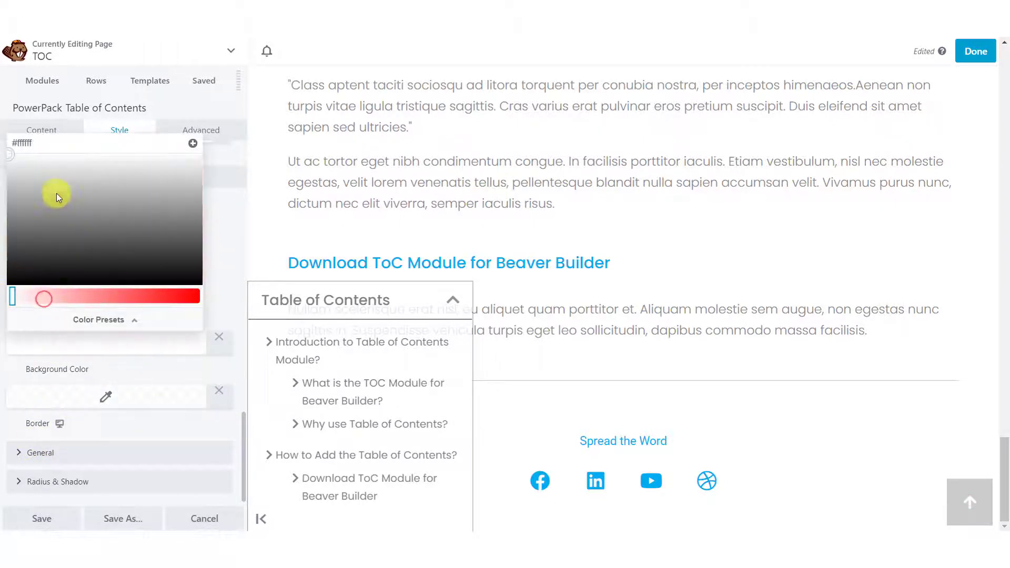
- Set the scroll-to-top button's background color to a very light gray
left_click(32, 395)
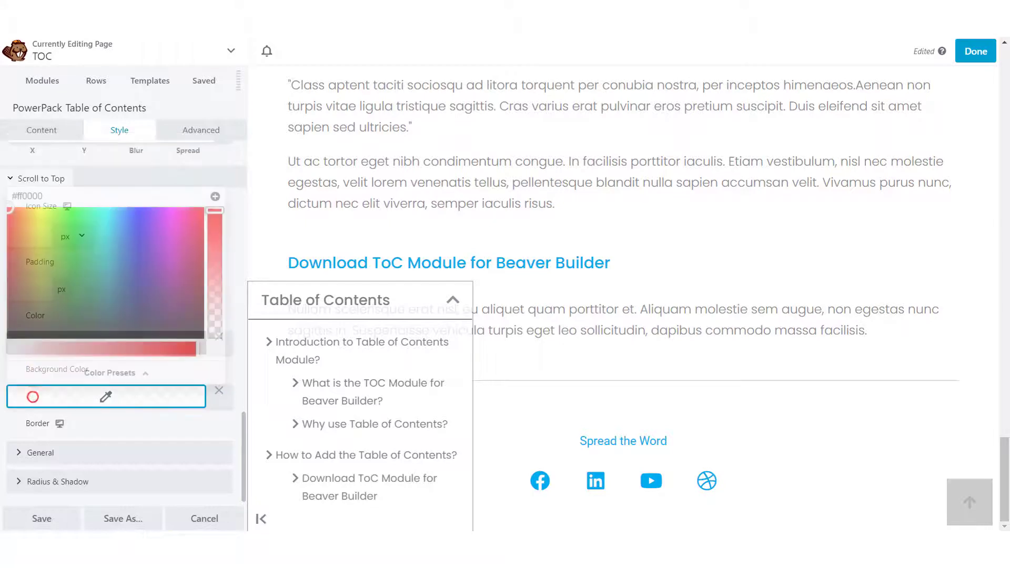
left_click_drag(65, 353, 10, 351)
left_click_drag(23, 255, 5, 217)
left_click(1, 424)
- Give the scroll-to-top button a Solid border in #5D5D5D with a width of 1 px on all sides
left_click(32, 451)
left_click(52, 384)
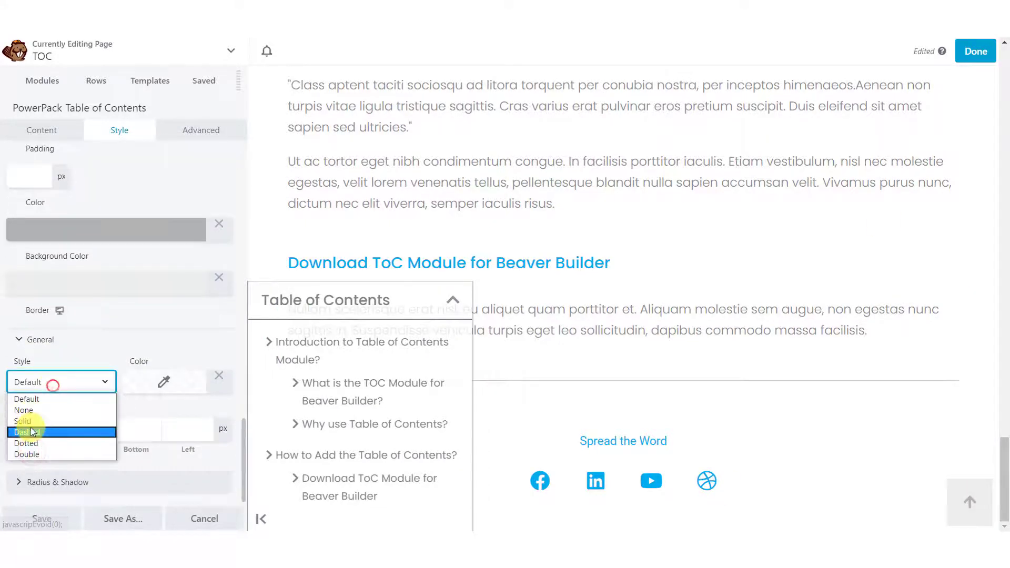
left_click(34, 420)
left_click(153, 383)
left_click_drag(171, 181, 22, 178)
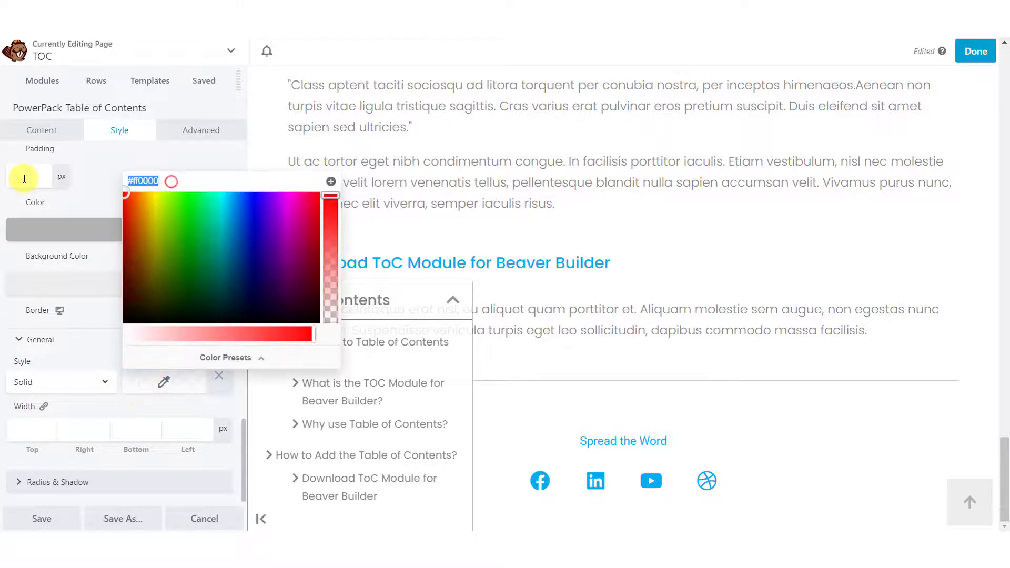
type("#5D5D5D")
left_click(26, 428)
type("1")
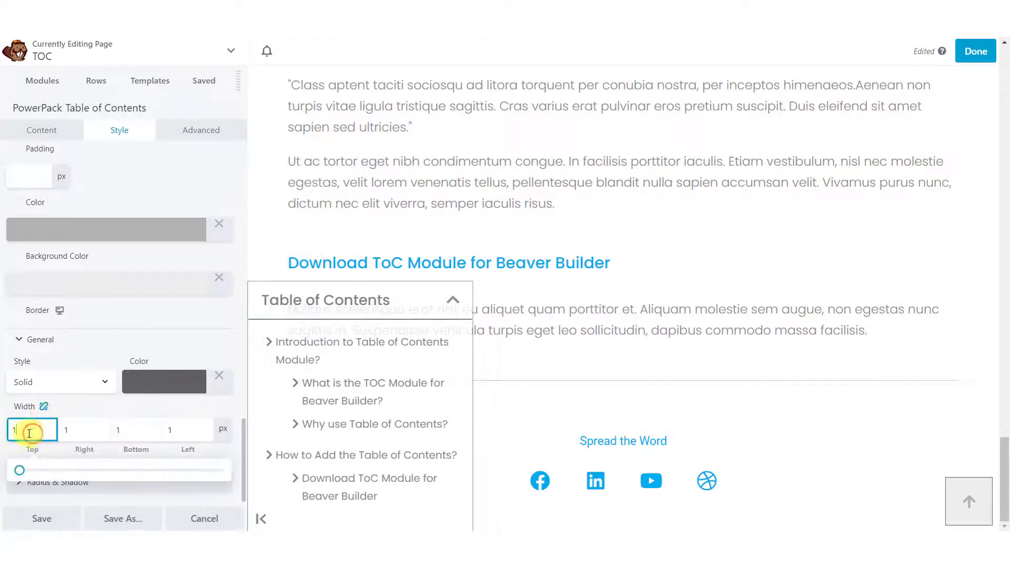
- Link the corners of the scroll-to-top button's border and set their radius to 15 px
left_click(1, 405)
left_click(26, 479)
scroll(28, 476, "down", 3)
left_click(37, 377)
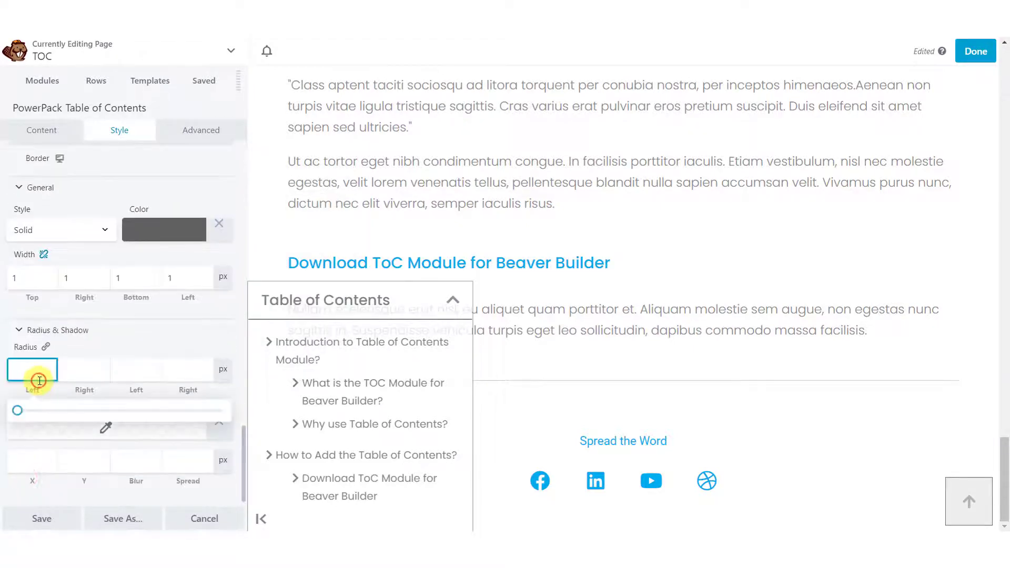
left_click(40, 344)
left_click(31, 370)
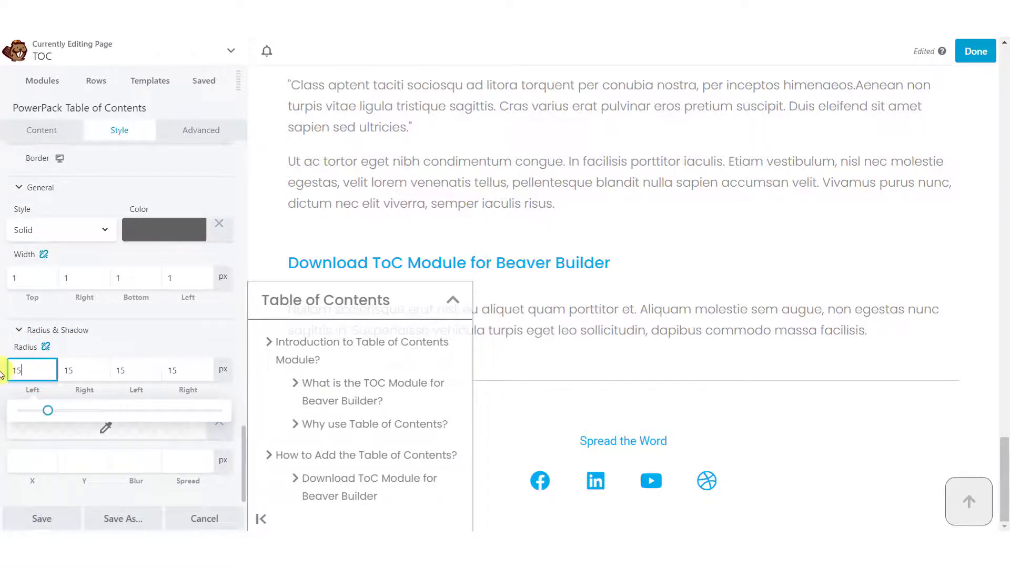
- Change the scroll-to-top button's border color to #adadad and save the module settings
left_click(164, 229)
left_click_drag(128, 338, 119, 302)
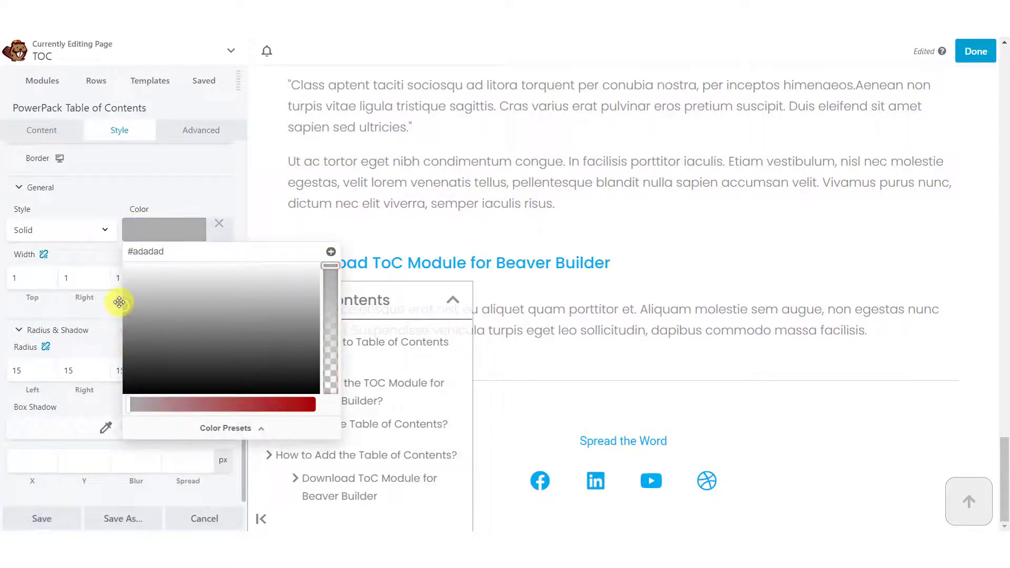
left_click(7, 262)
left_click(66, 513)
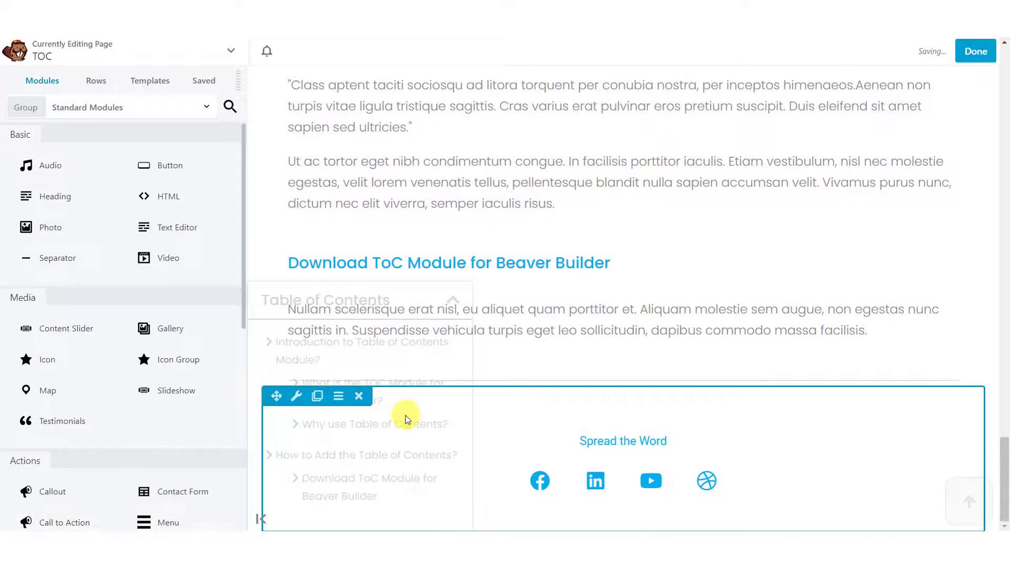
- Test the scroll-to-top button in the editor and review the table of contents module's Scroll to Top style settings
left_click(987, 493)
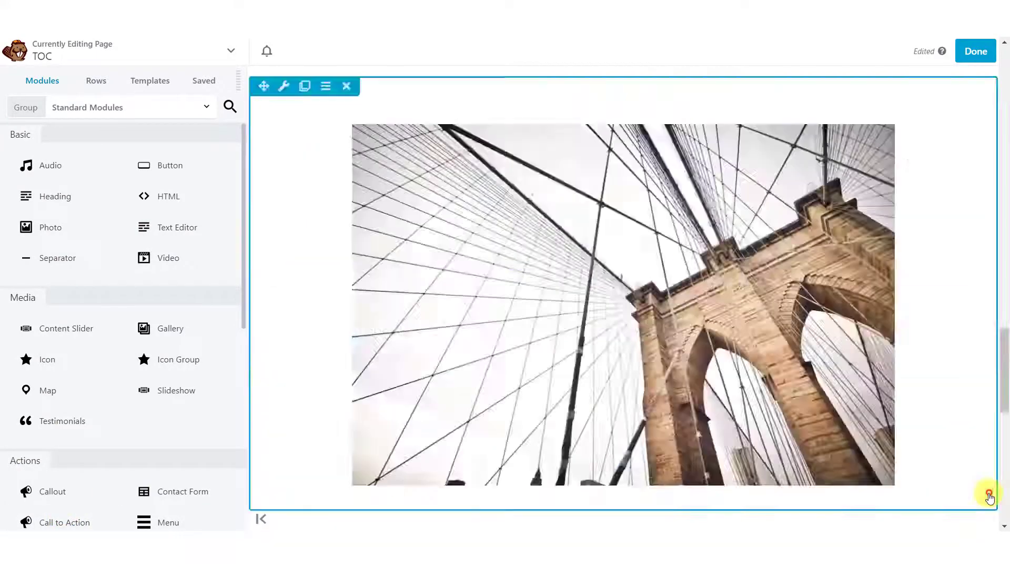
scroll(653, 353, "down", 5)
left_click(621, 450)
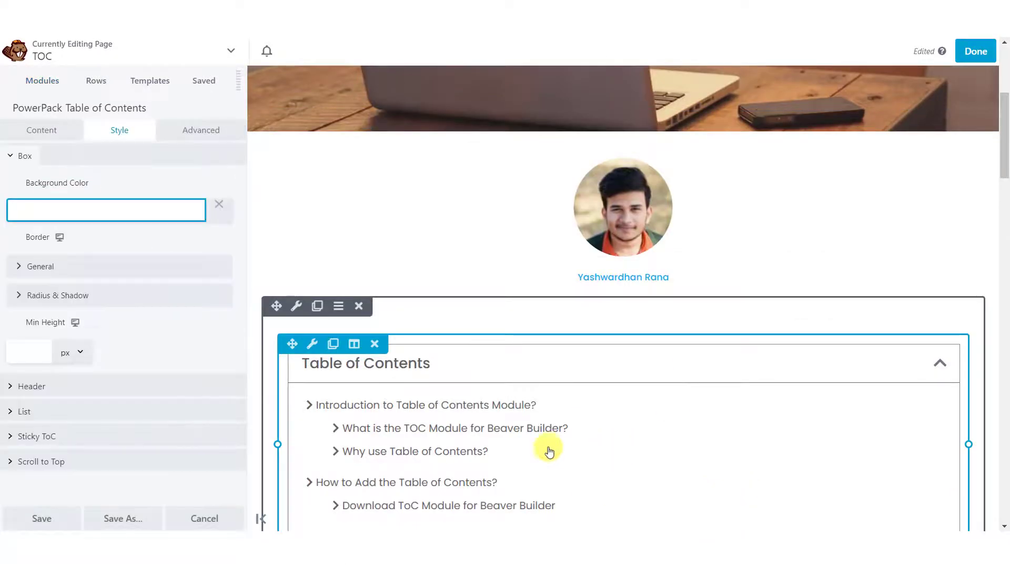
left_click(63, 460)
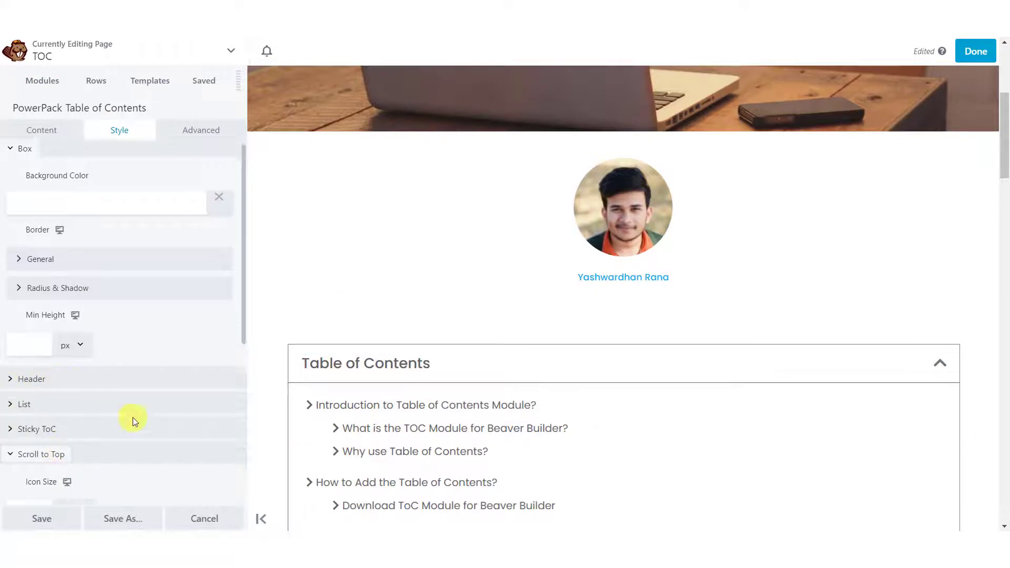
scroll(142, 421, "down", 5)
scroll(367, 418, "down", 2)
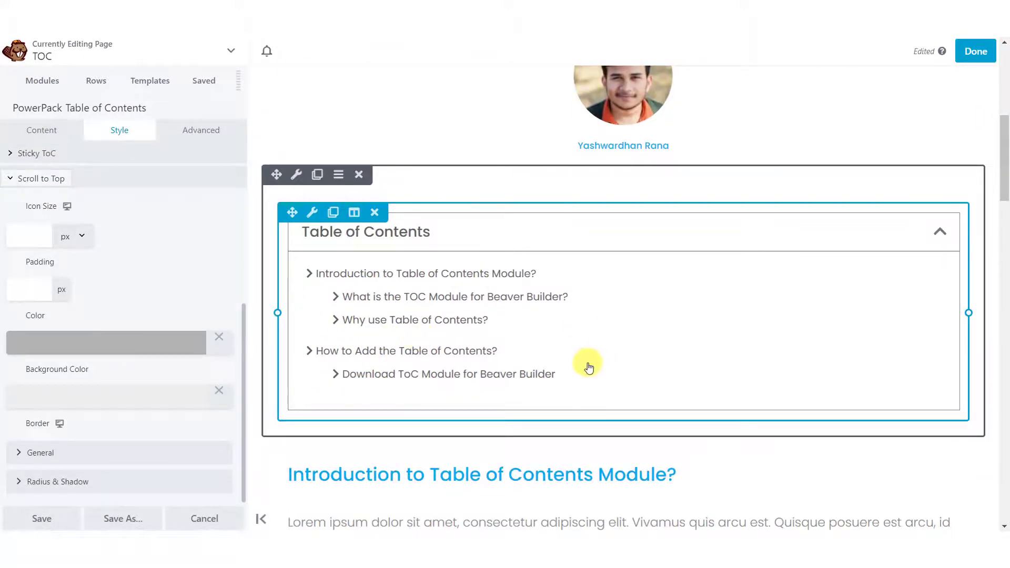
- Finish editing the page and publish its changes
left_click(977, 52)
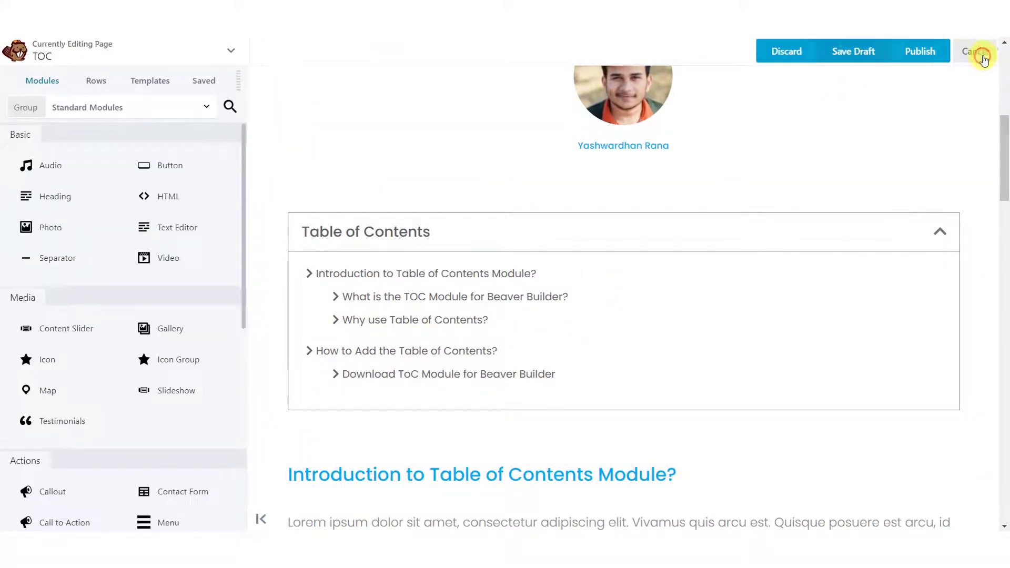
left_click(928, 54)
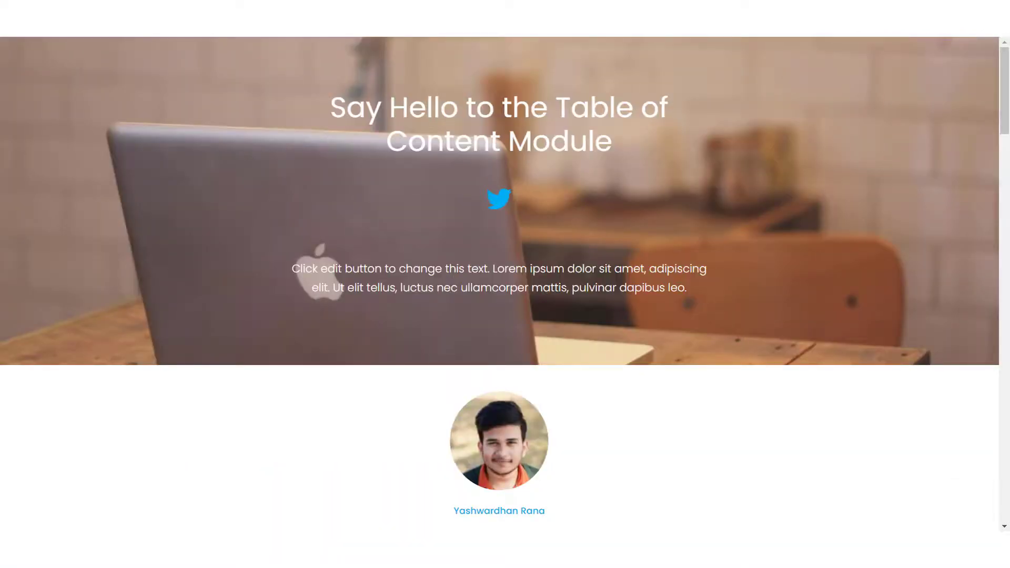
- Collapse and re-expand the main Table of Contents box on the published page
scroll(781, 149, "down", 7)
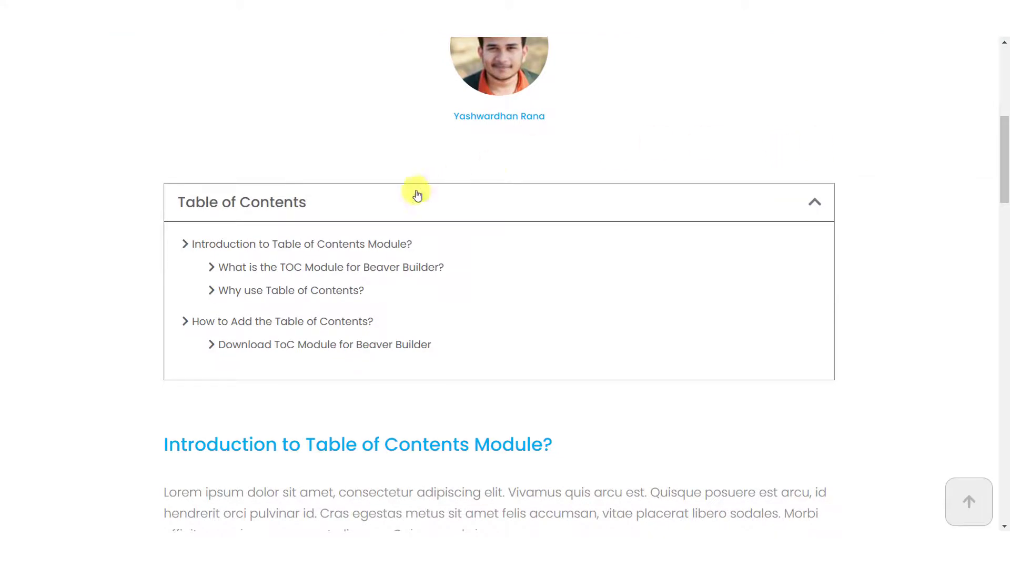
left_click(824, 212)
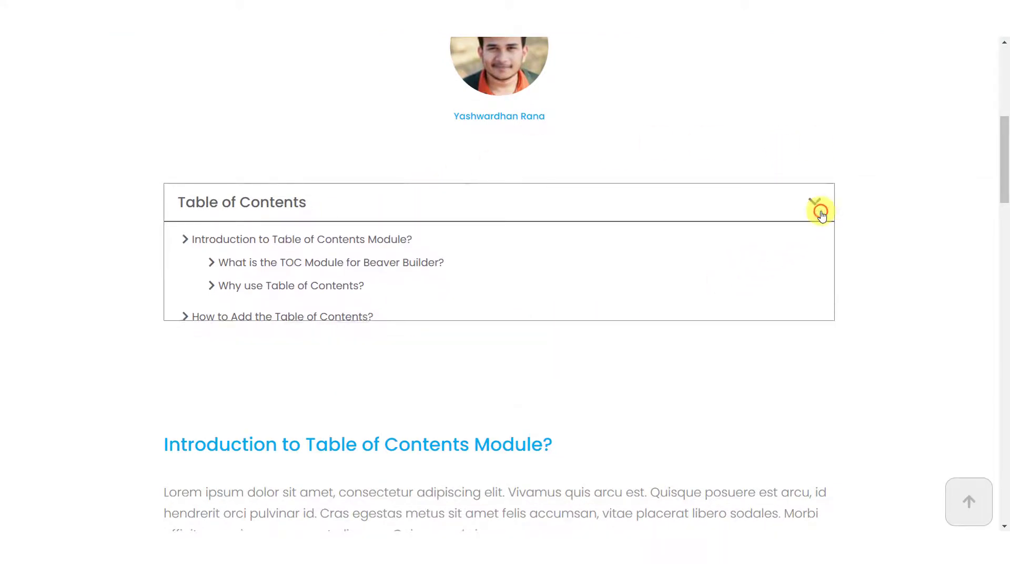
left_click(821, 214)
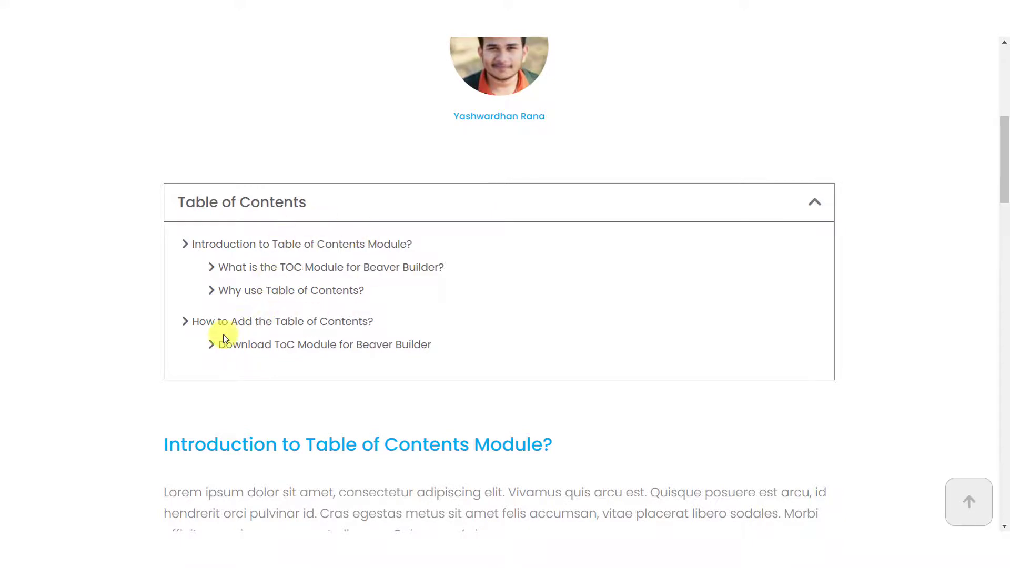
- Test the sticky Table of Contents box further down the page by collapsing and expanding it twice
scroll(81, 294, "down", 10)
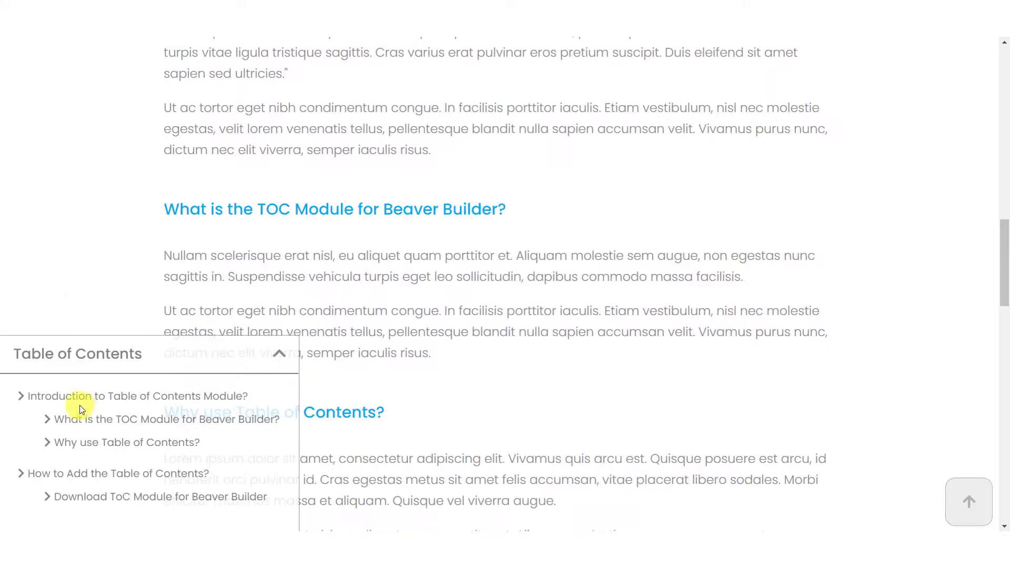
scroll(174, 368, "down", 5)
left_click(270, 370)
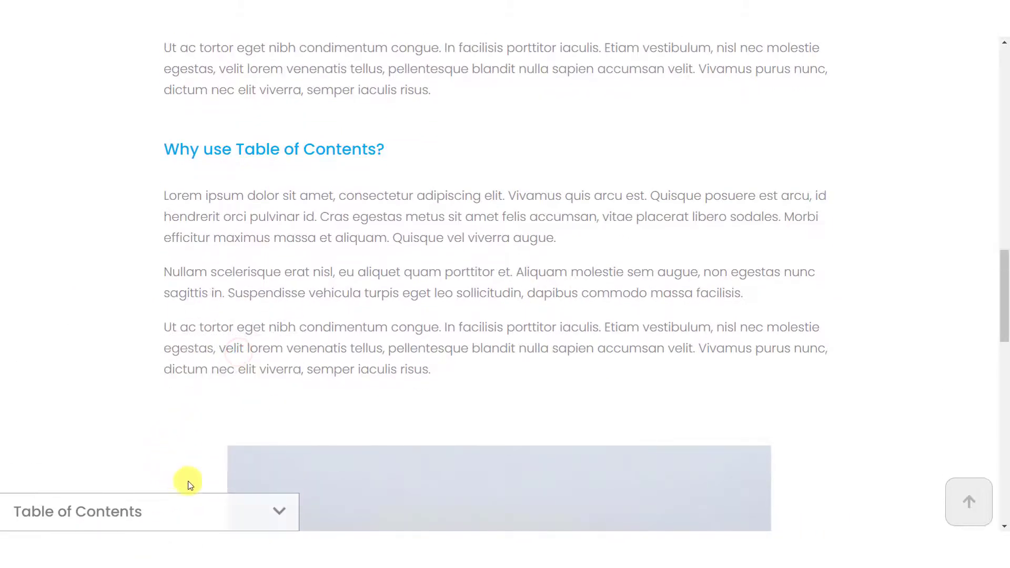
left_click(247, 513)
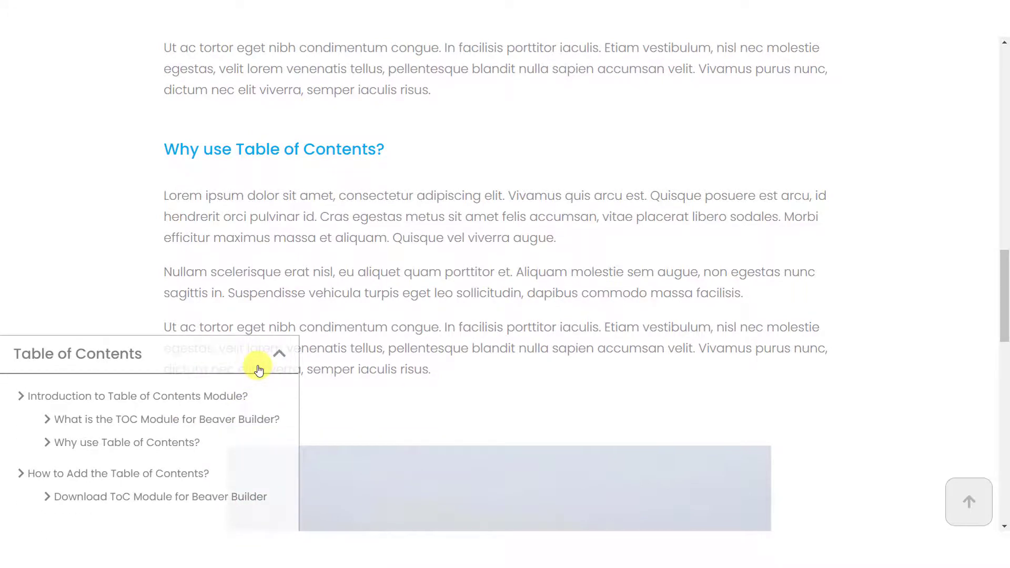
left_click(259, 369)
left_click(259, 502)
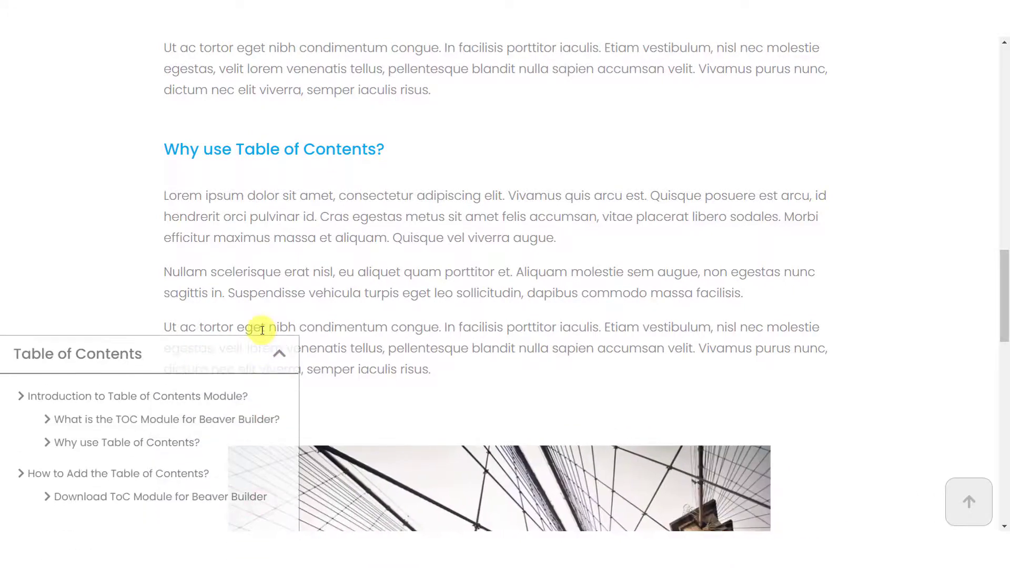
- Test the scroll-to-top button, and follow the sticky table's "Introduction to Table of Contents Module?" link from further down the page
scroll(261, 330, "down", 8)
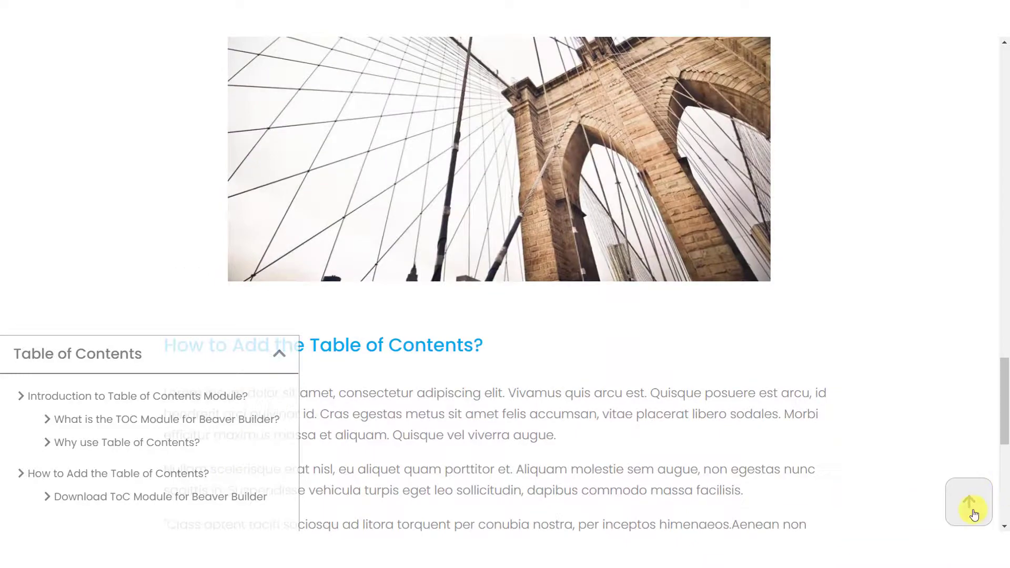
left_click(970, 507)
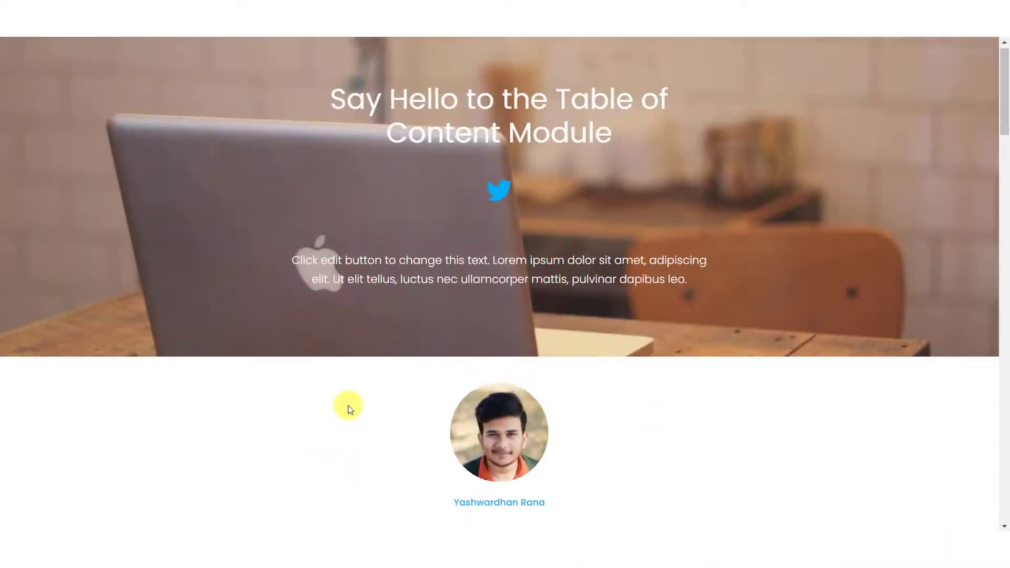
scroll(349, 407, "down", 10)
scroll(181, 439, "down", 12)
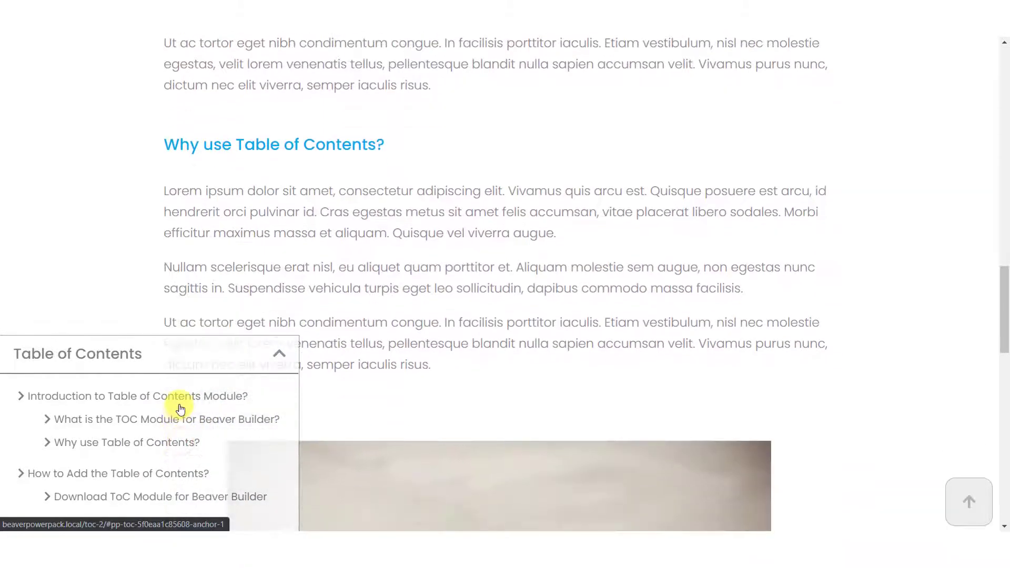
left_click(193, 400)
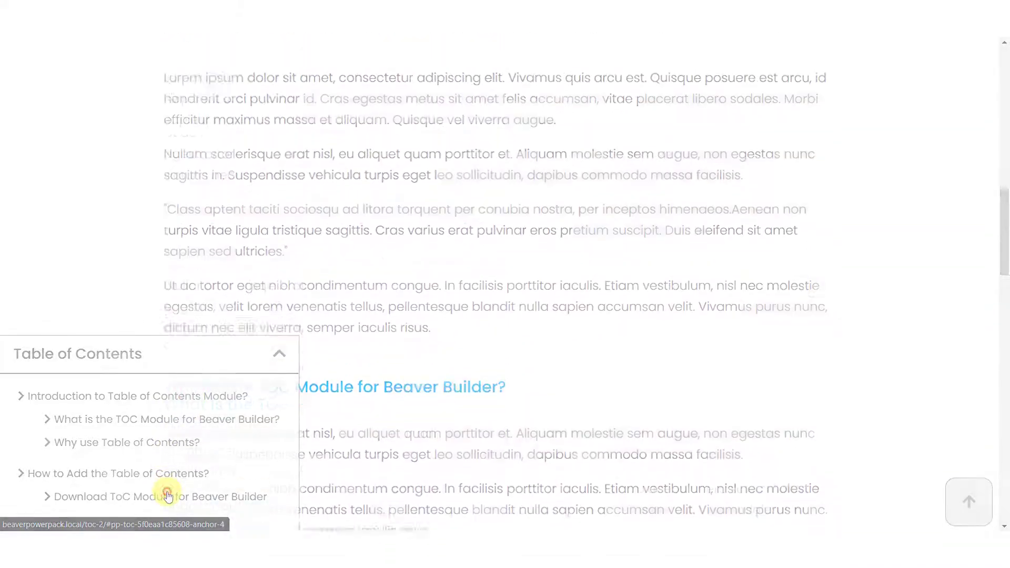